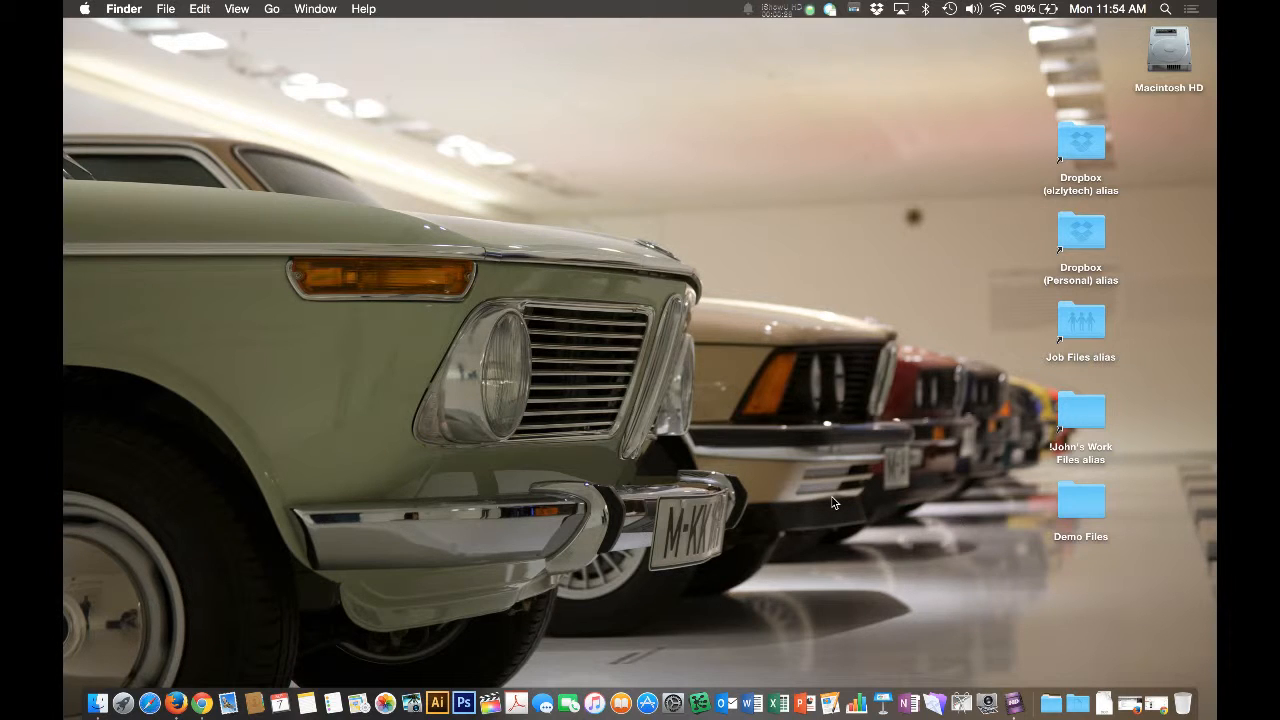
Open the workbook Random People Data.xlsx from the Demo Files folder on the desktop.
double_click(1085, 500)
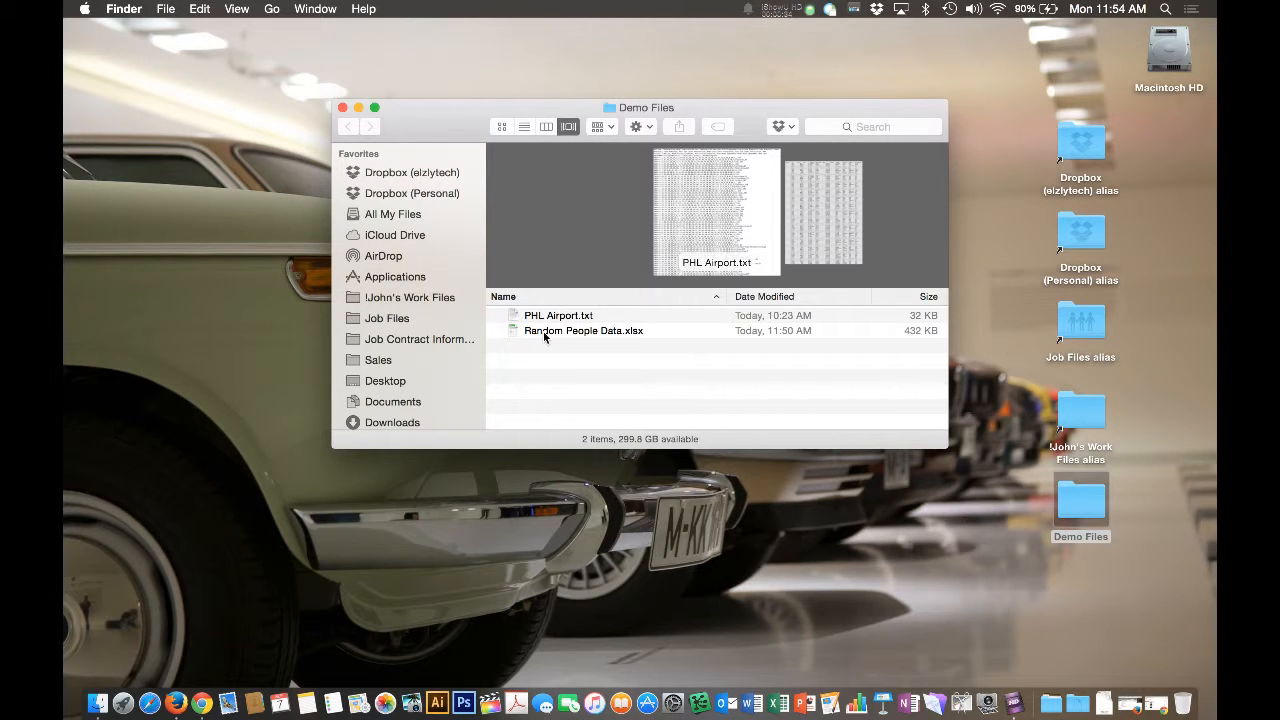
double_click(544, 336)
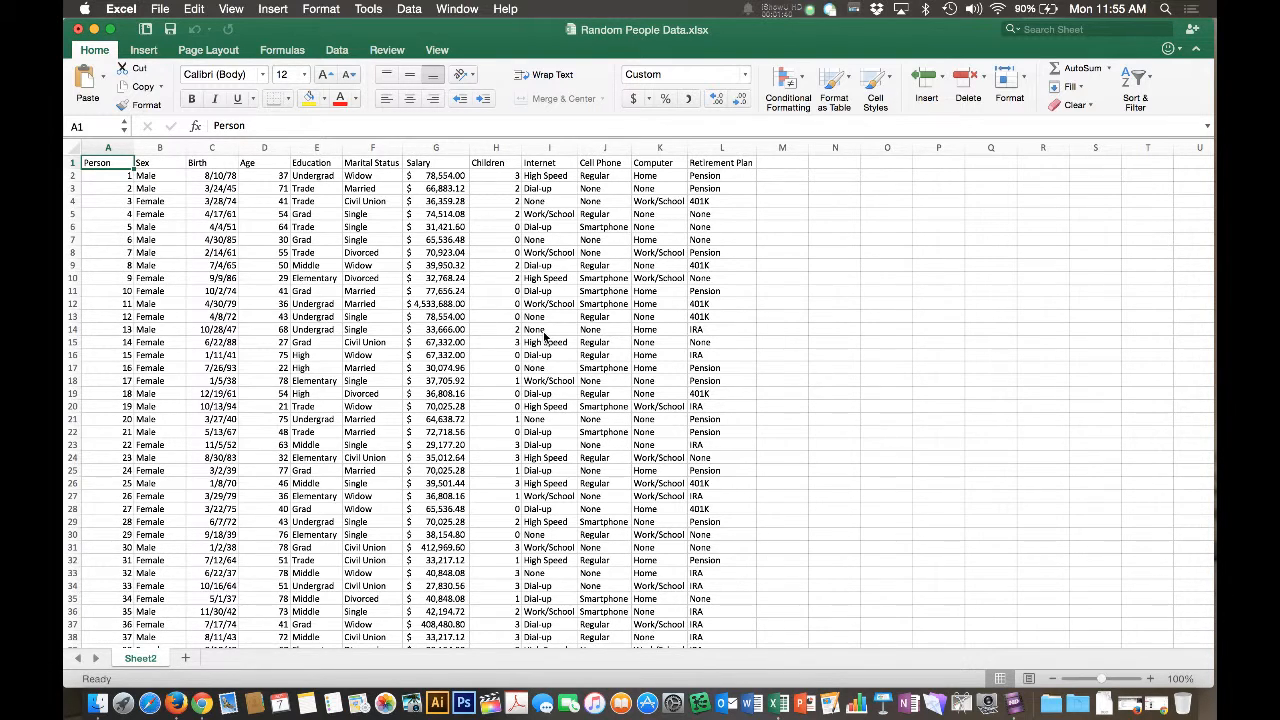
Create a PivotTable on a new worksheet from the entire data range A1:L5415 on Sheet2.
key("super+shift+Right")
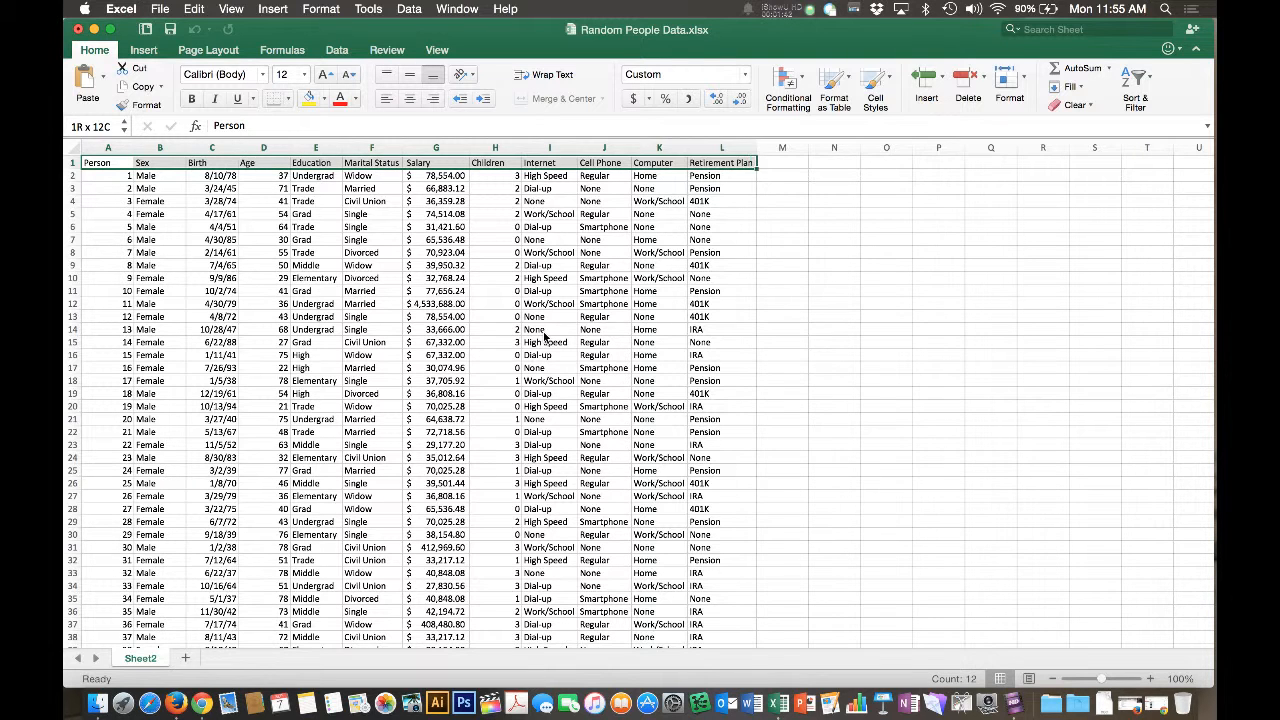
key("super+shift+Down")
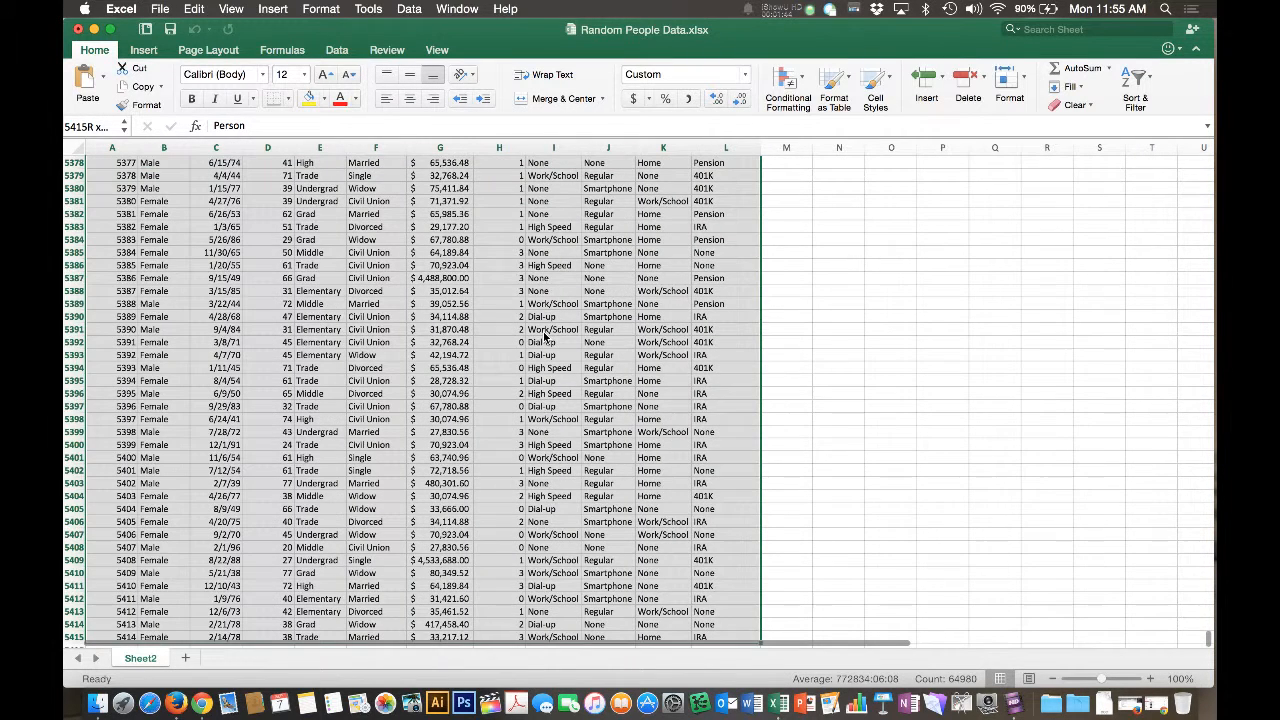
left_click(141, 50)
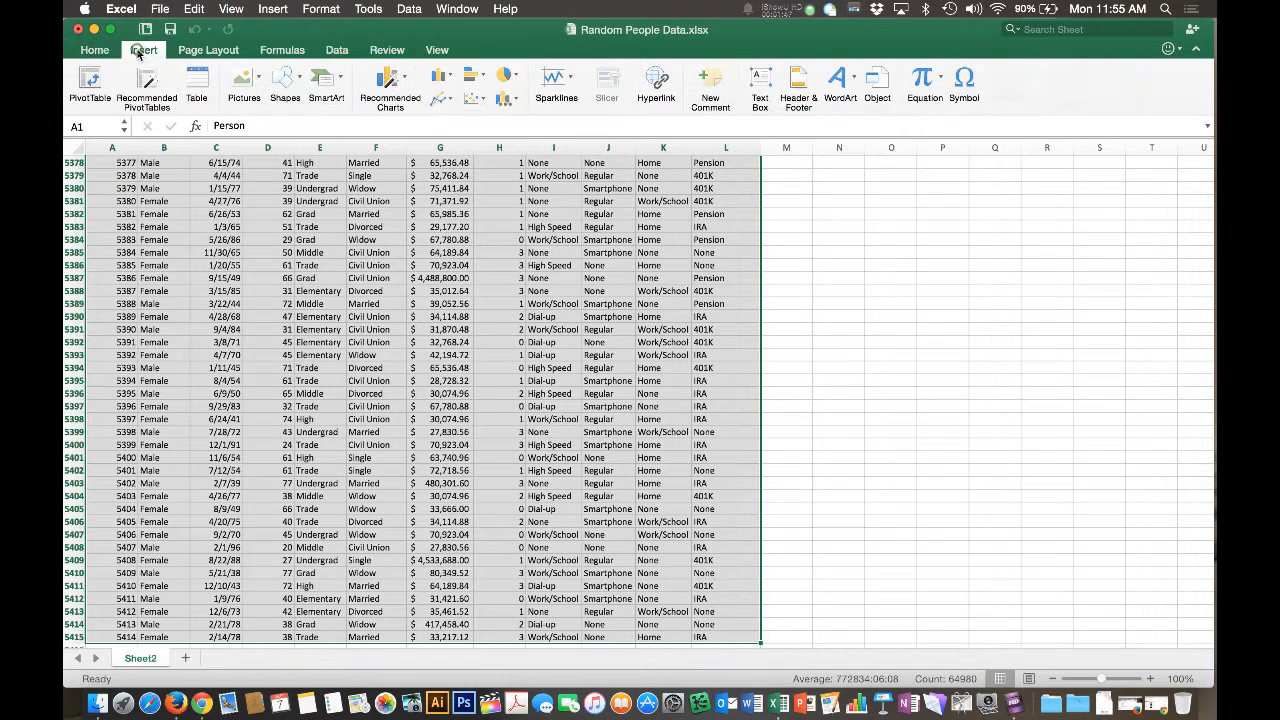
left_click(92, 80)
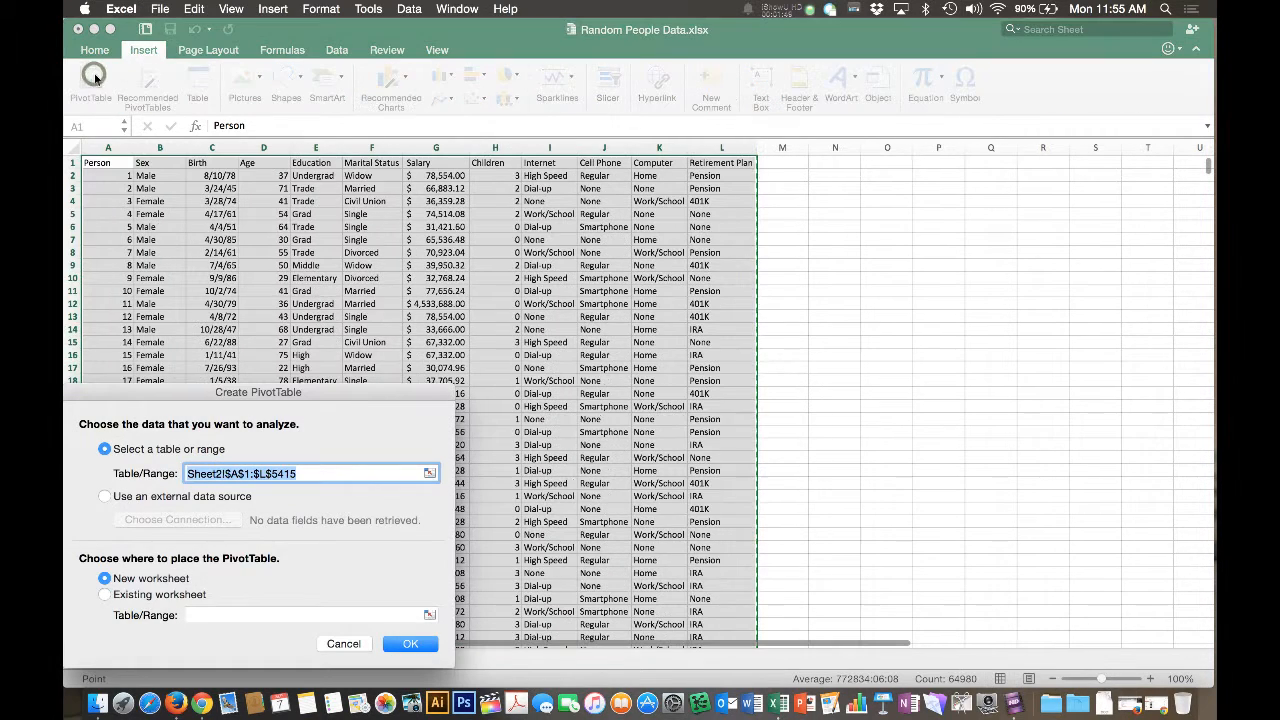
left_click(411, 643)
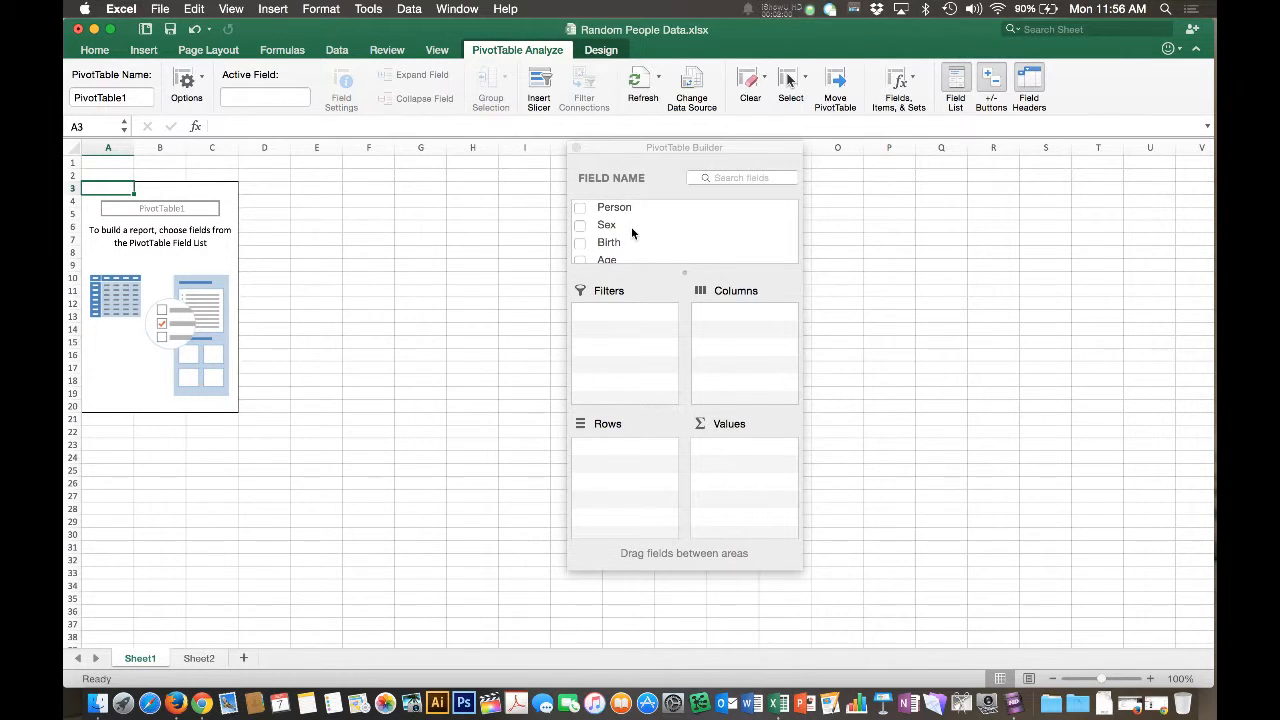
Lay out the PivotTable with Education as the row field and Salary as the value field.
scroll(631, 230, "down", 3)
left_click_drag(632, 232, 635, 463)
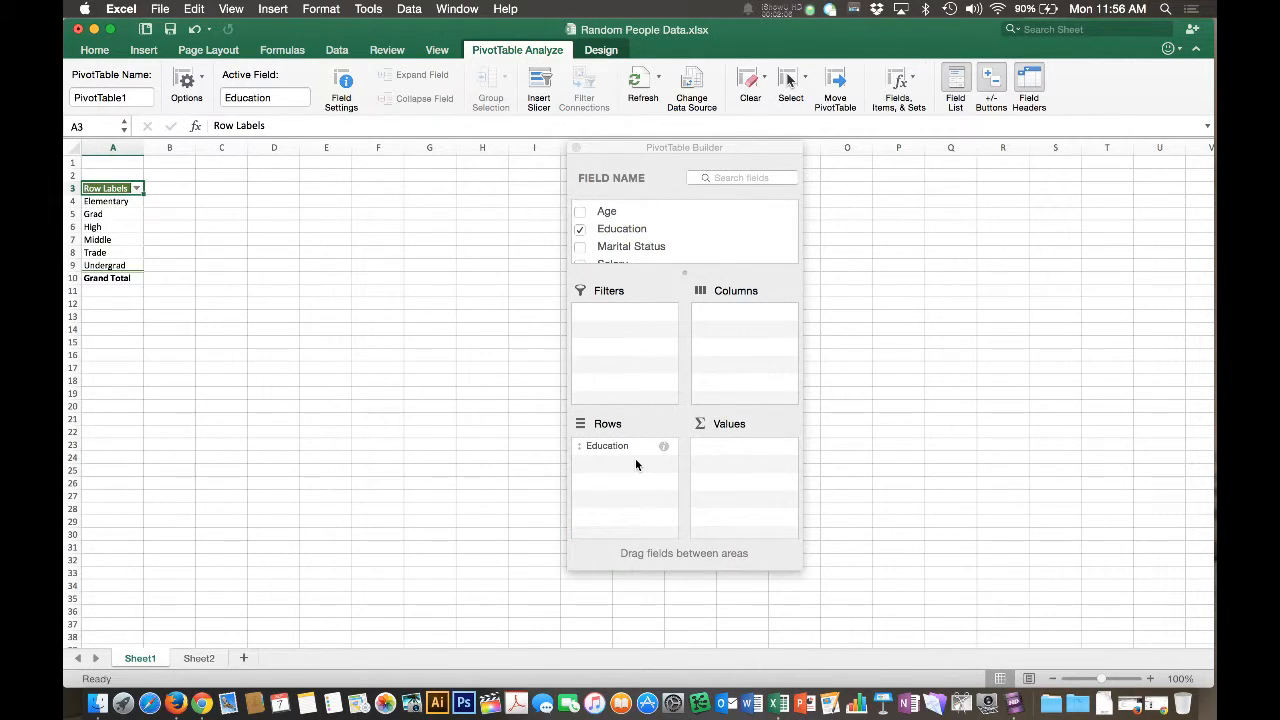
scroll(671, 229, "down", 2)
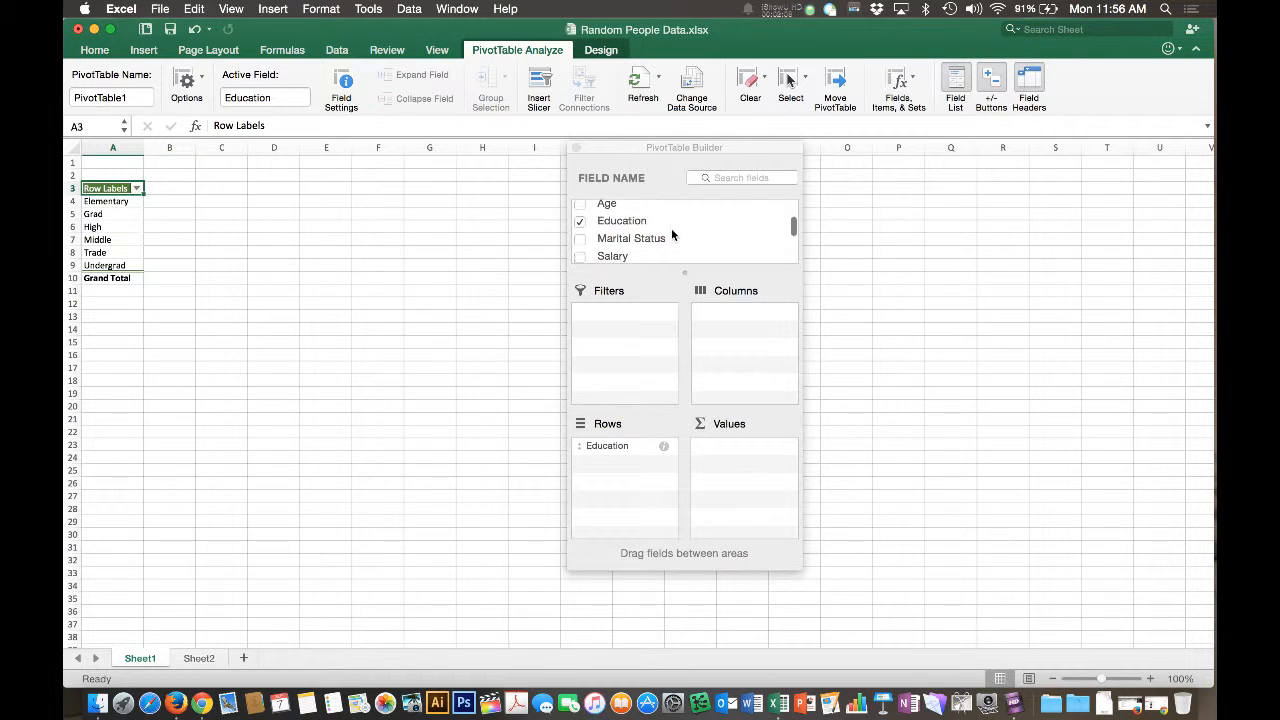
left_click_drag(625, 241, 747, 462)
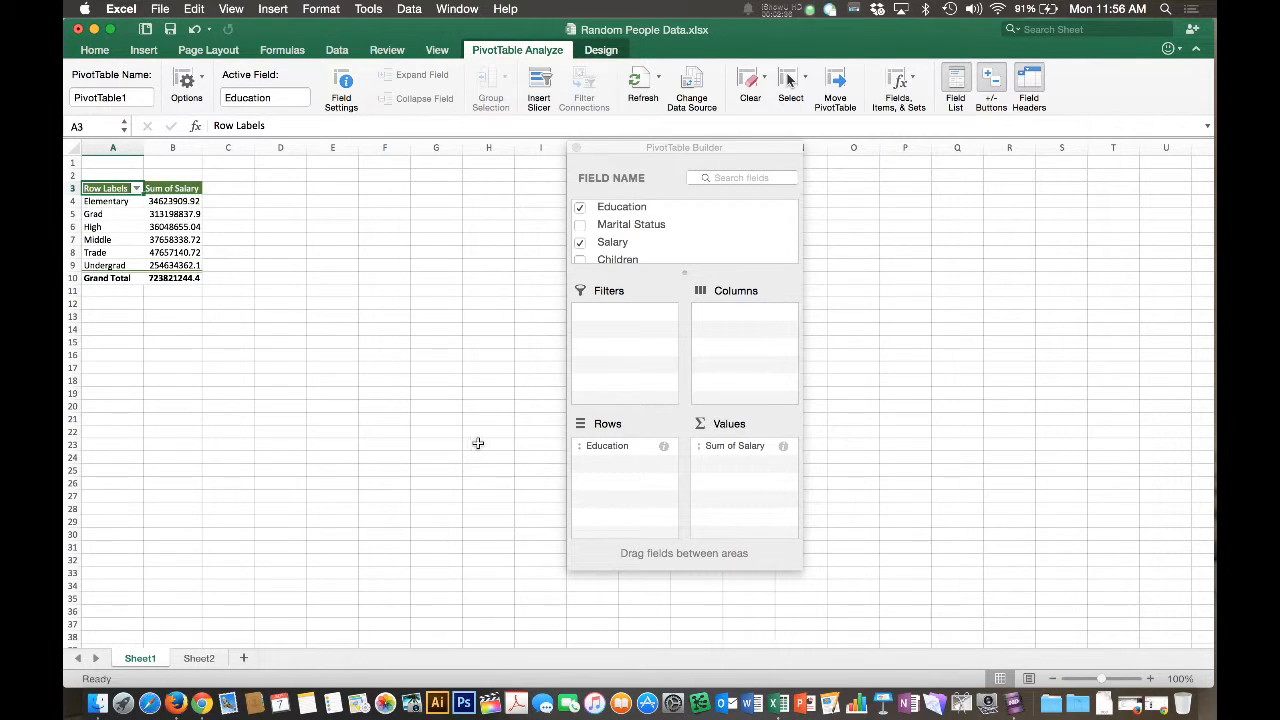
Summarize the Salary values by Average and format them as Accounting with two decimal places and the $ symbol.
left_click(784, 446)
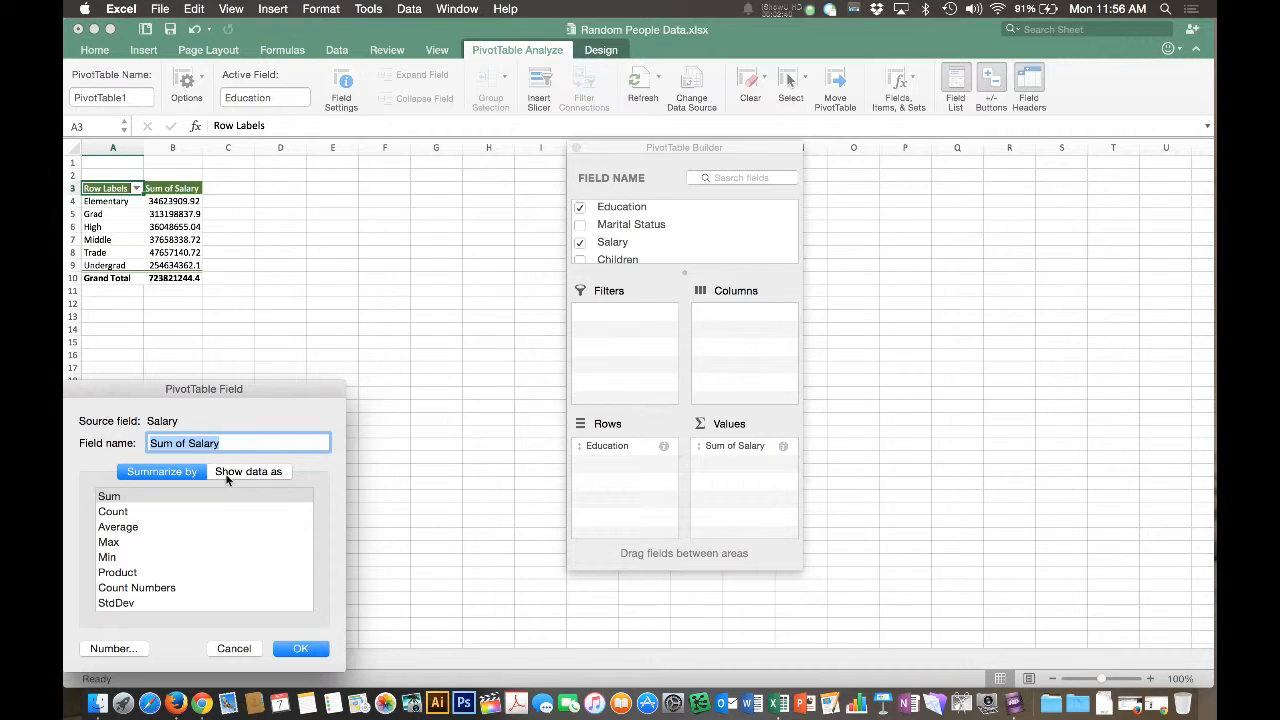
left_click(121, 530)
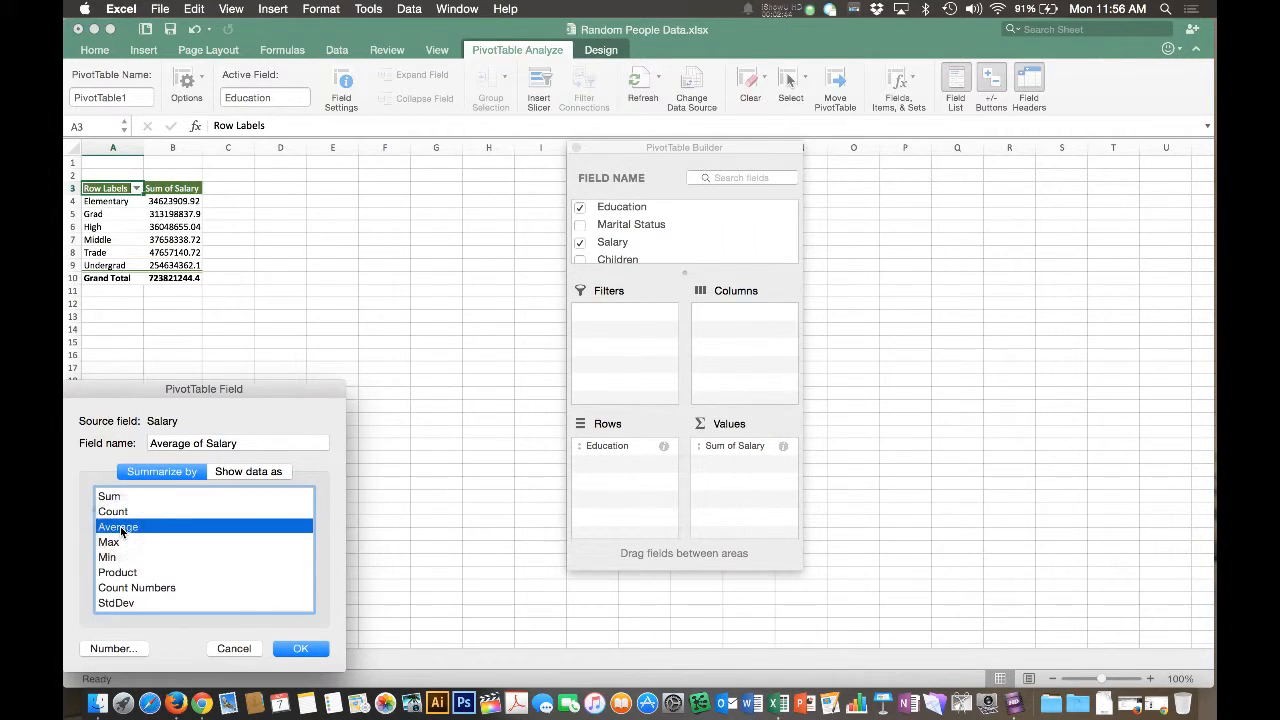
left_click(137, 647)
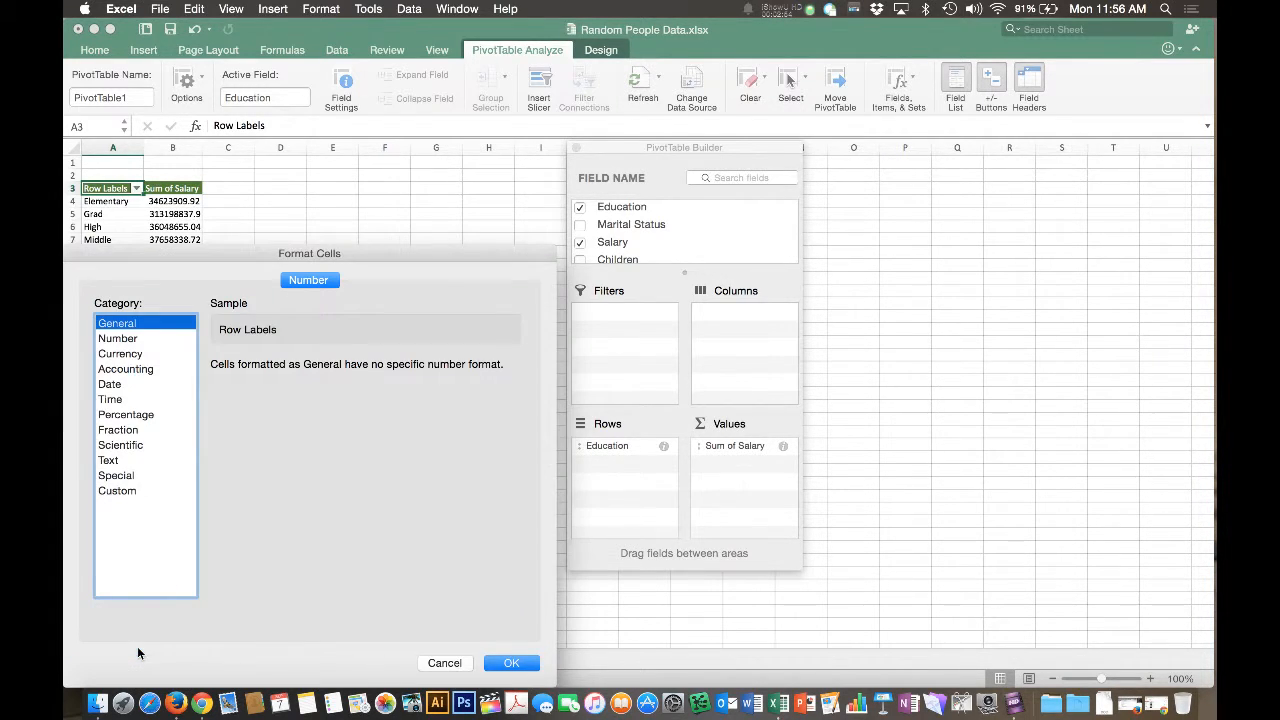
left_click(128, 369)
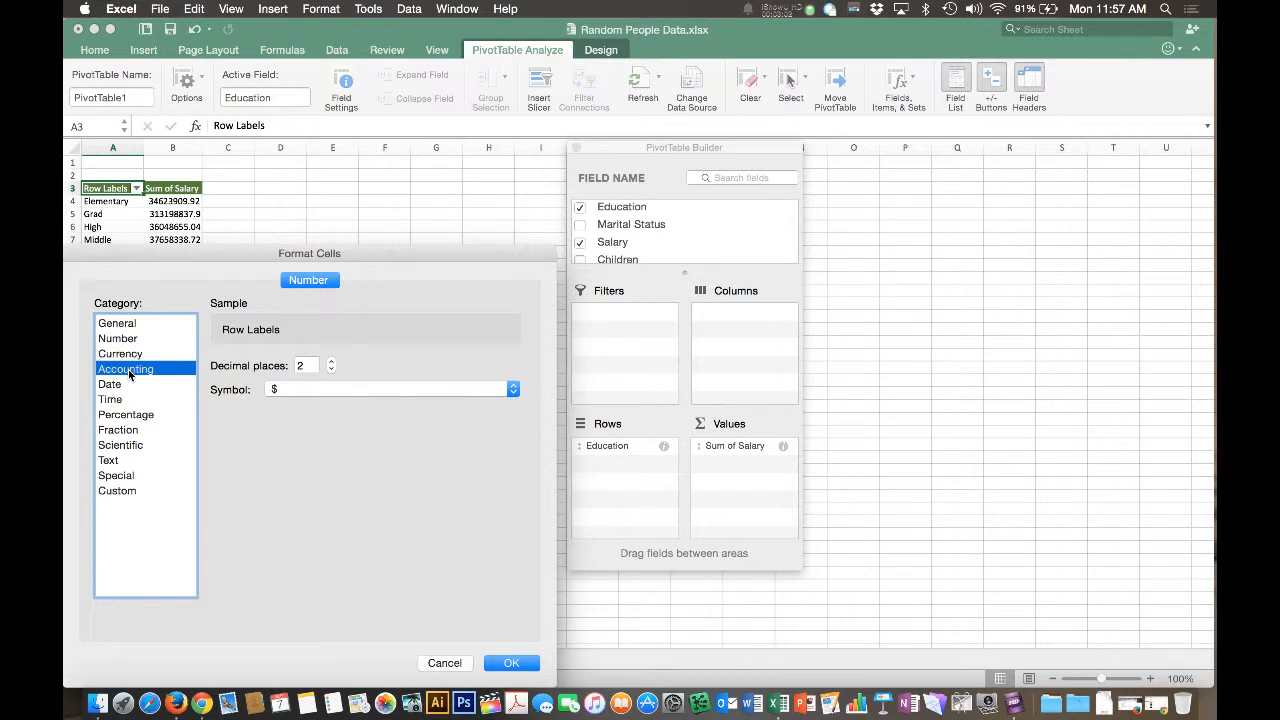
left_click(510, 662)
left_click(300, 649)
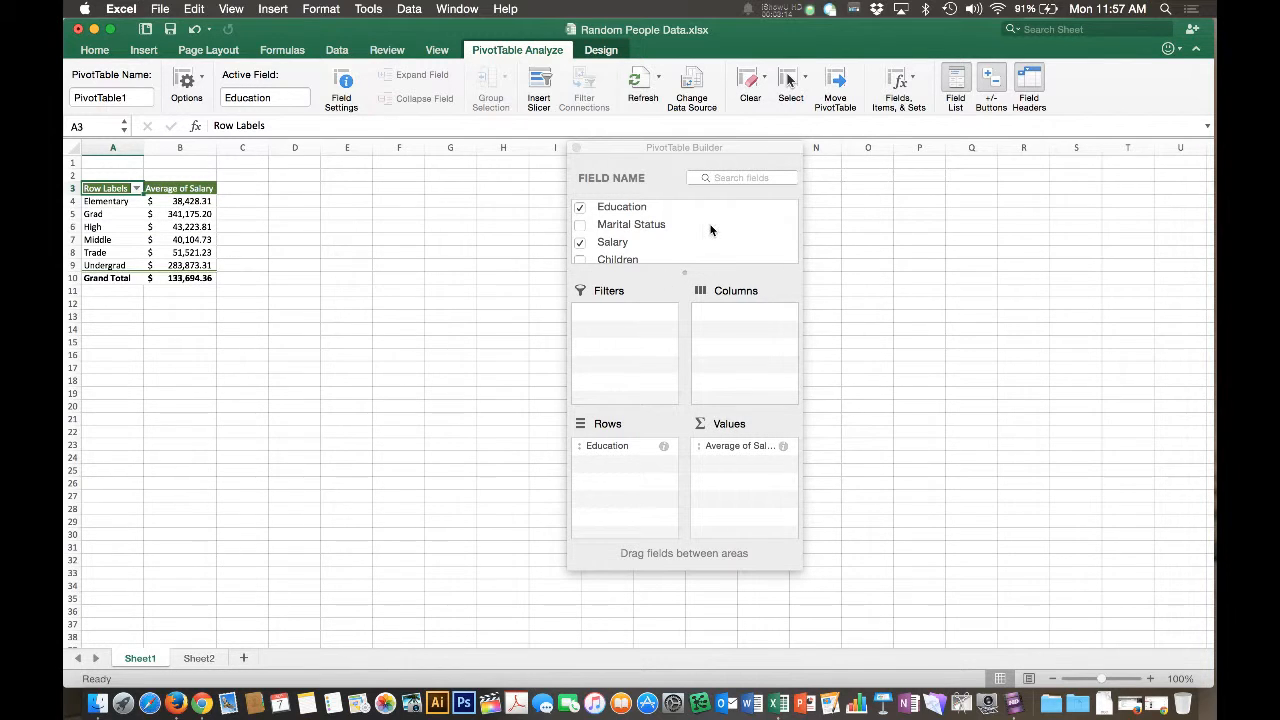
Add the Sex field as a report filter of the PivotTable.
scroll(710, 230, "up", 5)
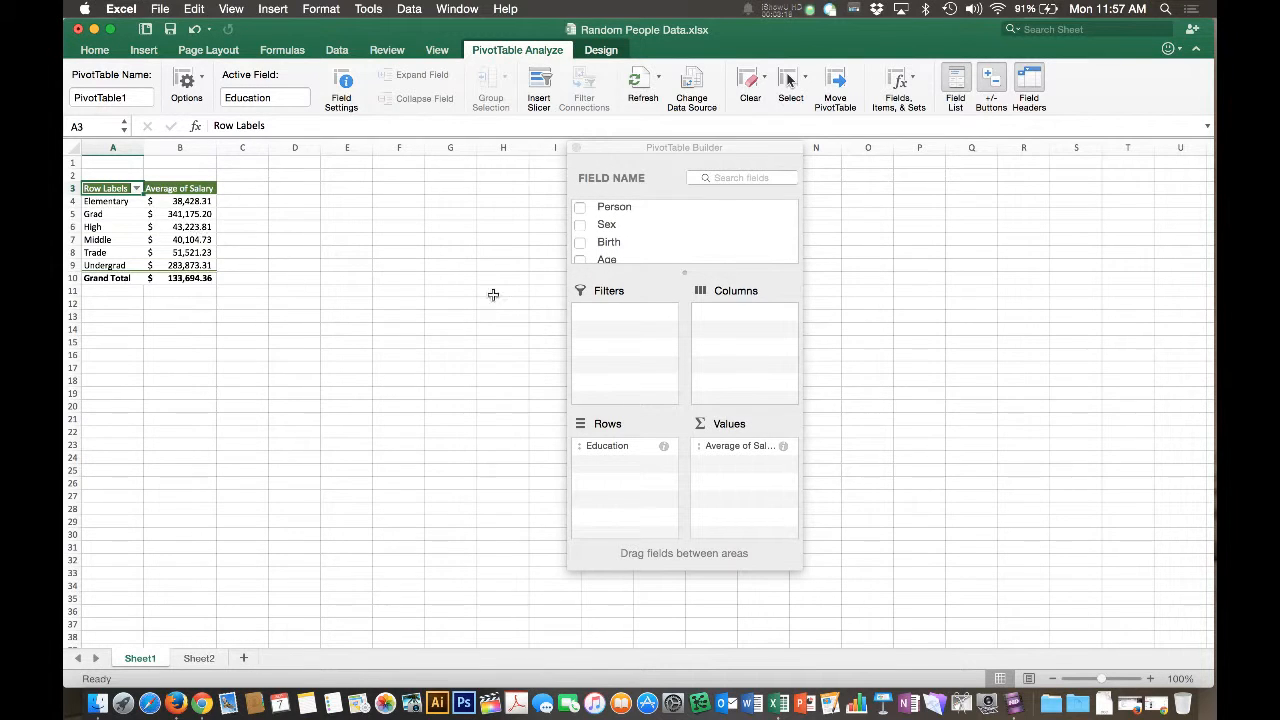
scroll(700, 259, "up", 1)
left_click_drag(609, 228, 626, 326)
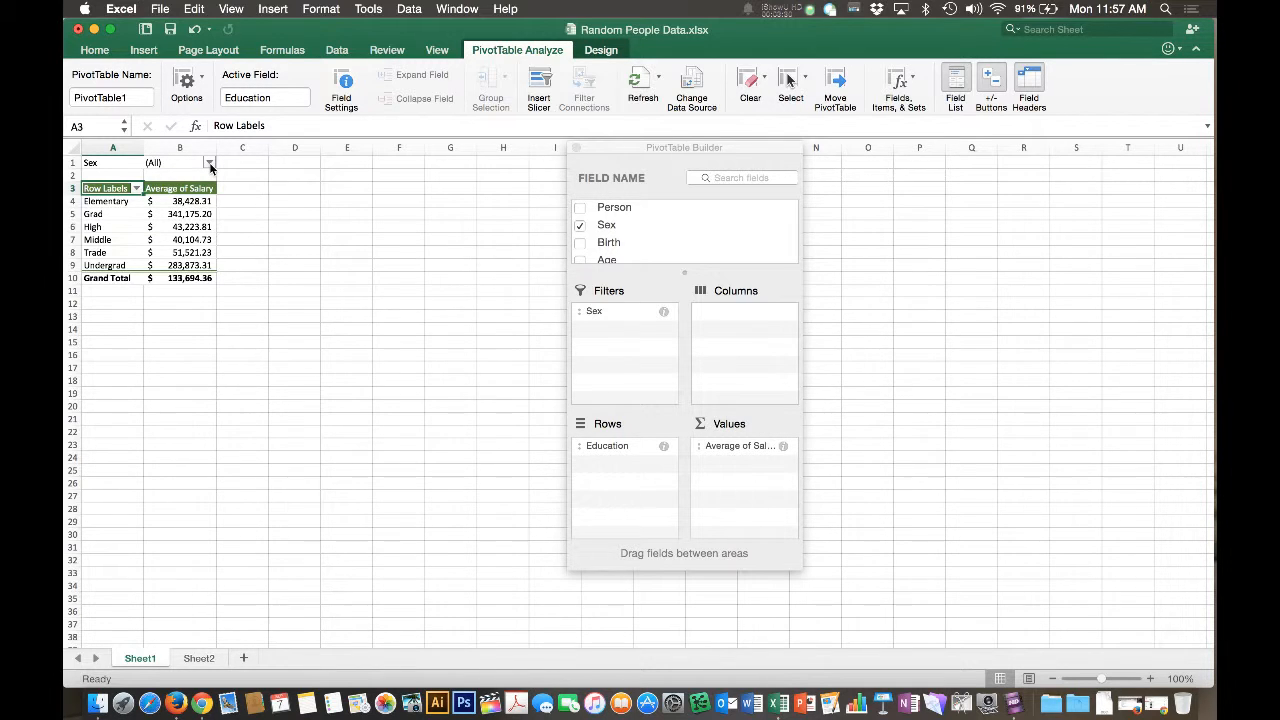
Filter the PivotTable by Sex to show only Male, keeping the filter window clear of the salary figures.
left_click(209, 164)
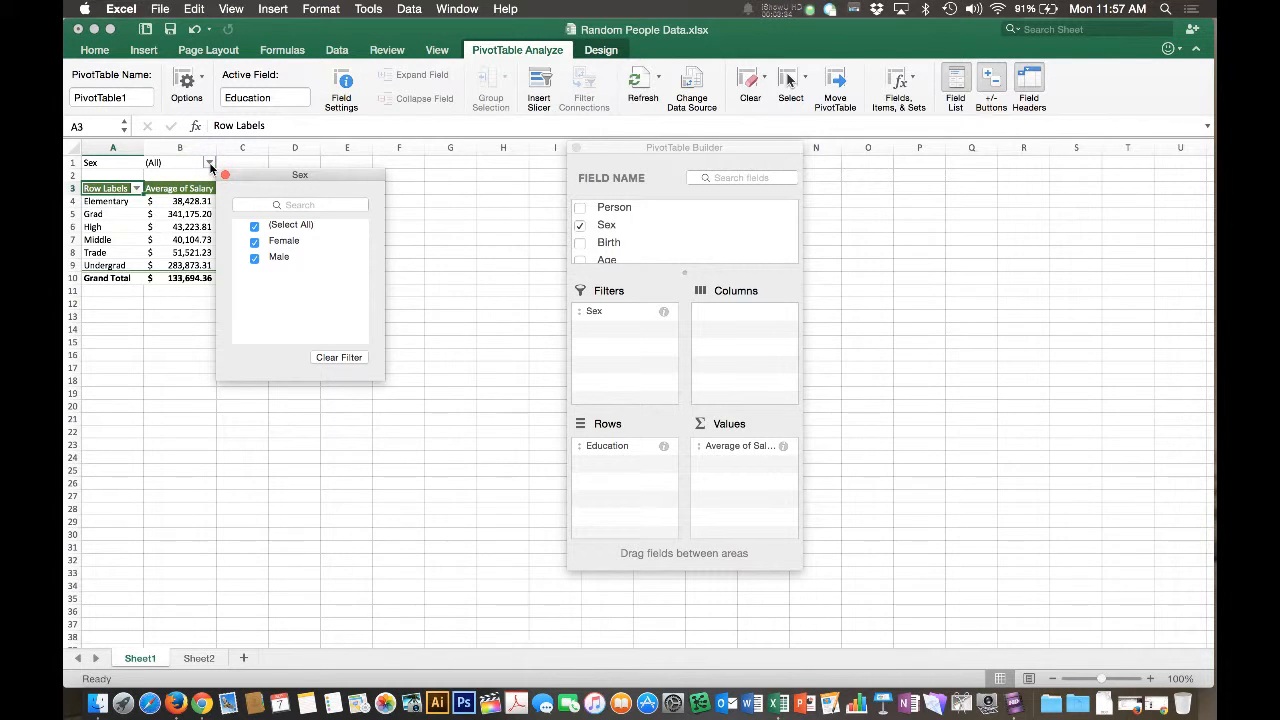
left_click(255, 242)
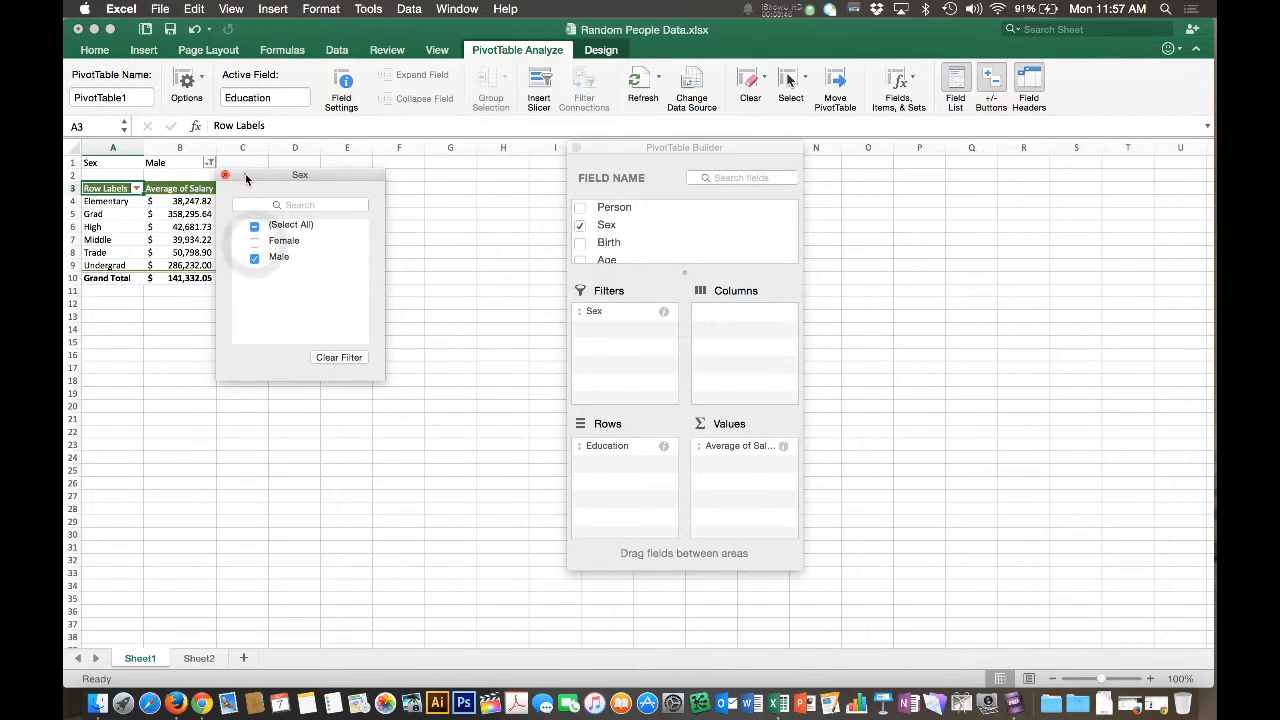
left_click_drag(246, 178, 310, 180)
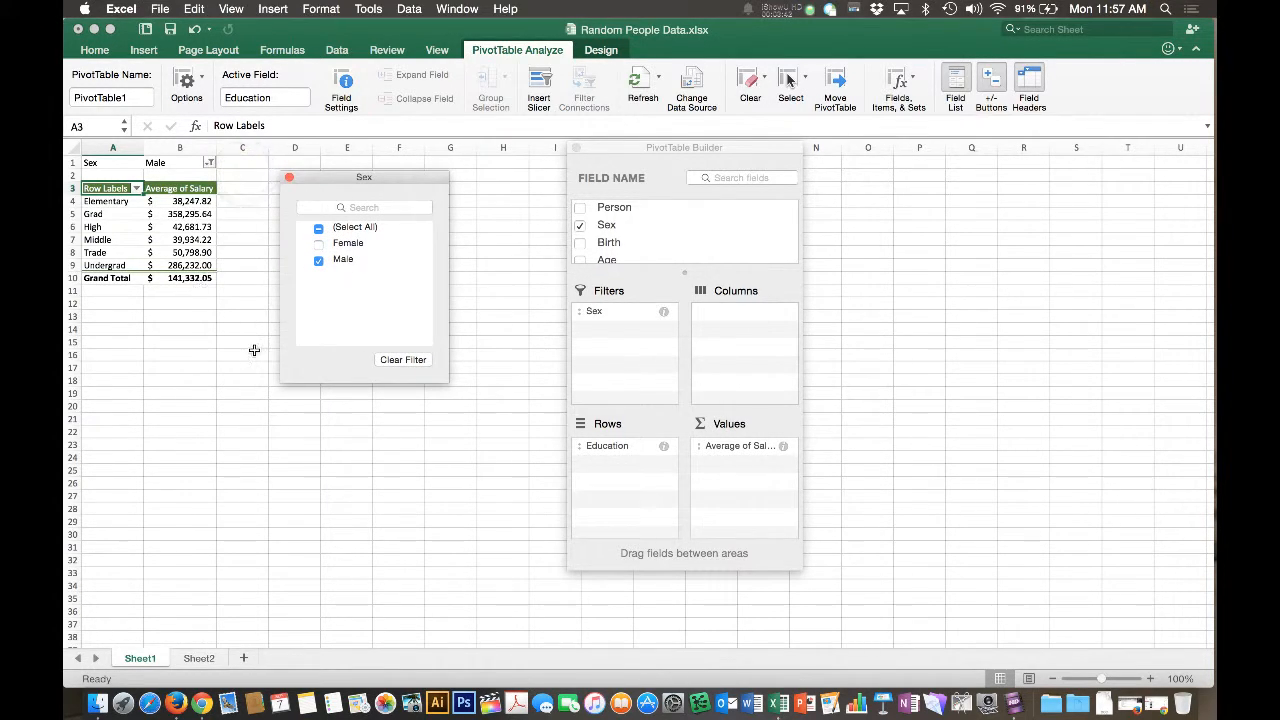
Switch the Sex filter to Female only, and include Male again so that both sexes are selected.
left_click(319, 243)
left_click(319, 260)
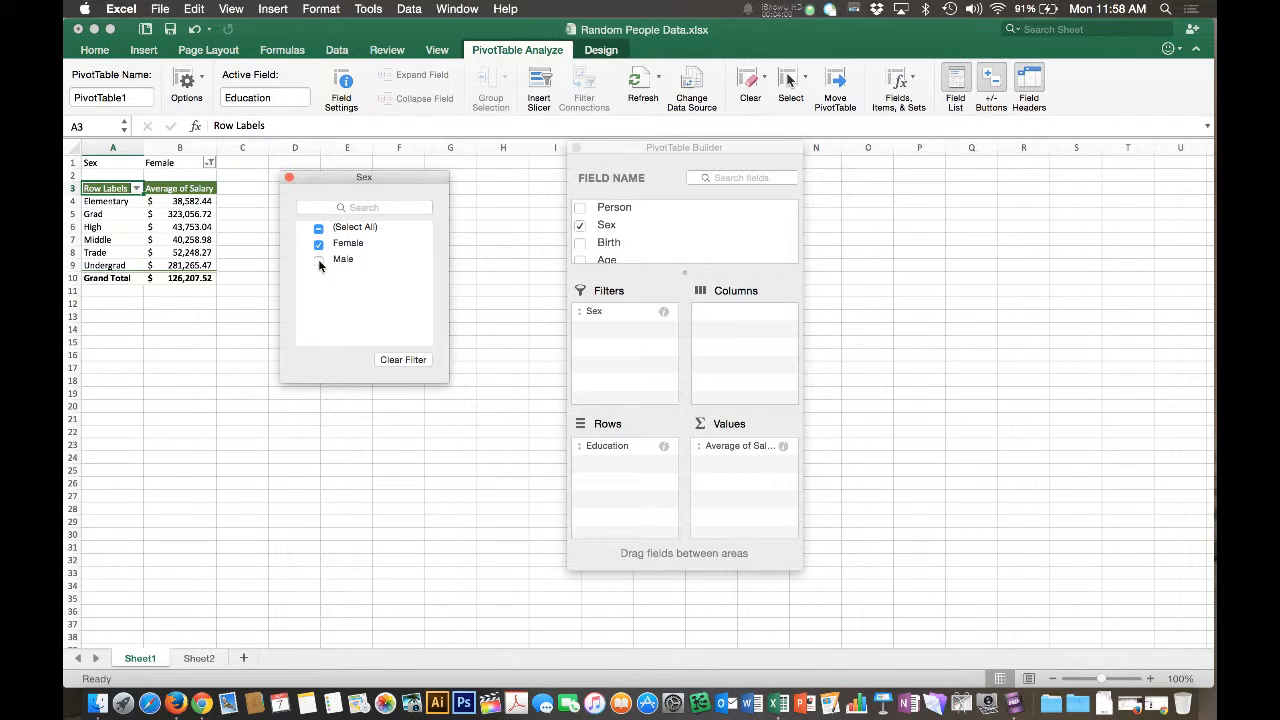
left_click(318, 259)
left_click(289, 177)
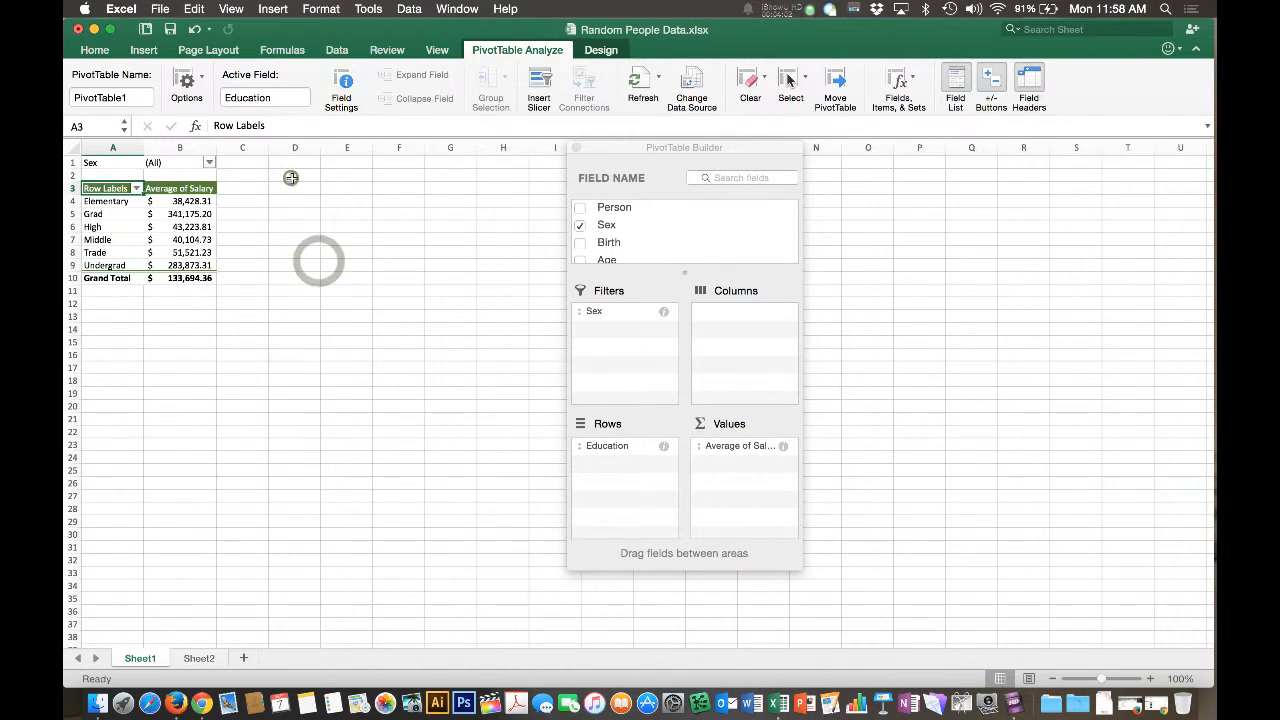
Move the Sex field from the filters to the columns, and shift the PivotTable Builder away from the table.
left_click_drag(597, 312, 754, 326)
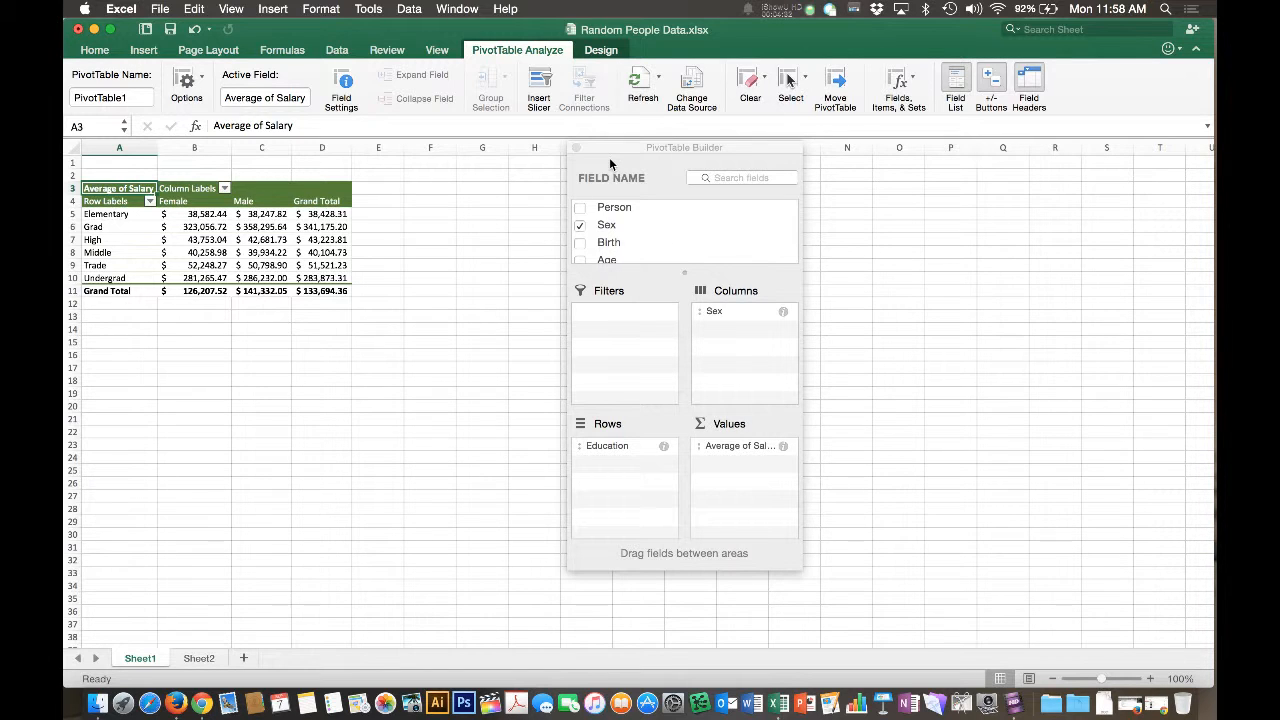
left_click_drag(632, 150, 868, 174)
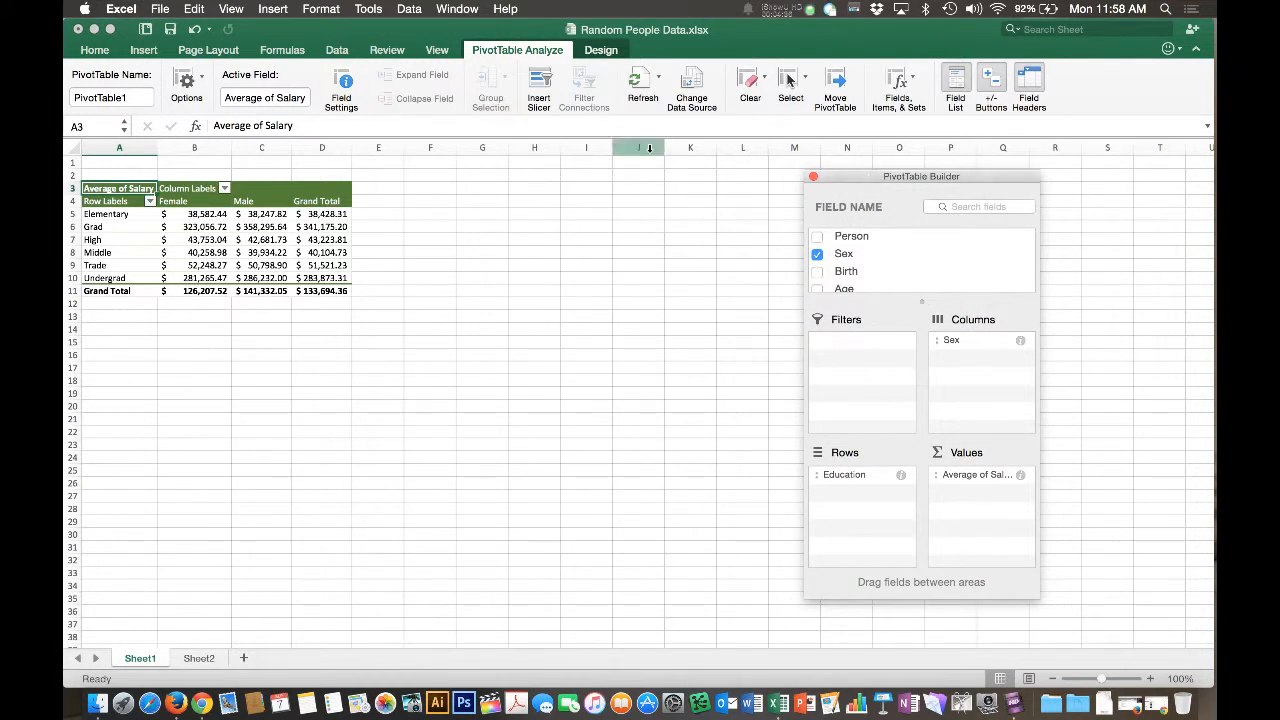
Insert slicers for Age, Marital Status, Children, Internet, Cell Phone, Computer and Retirement Plan.
left_click(541, 86)
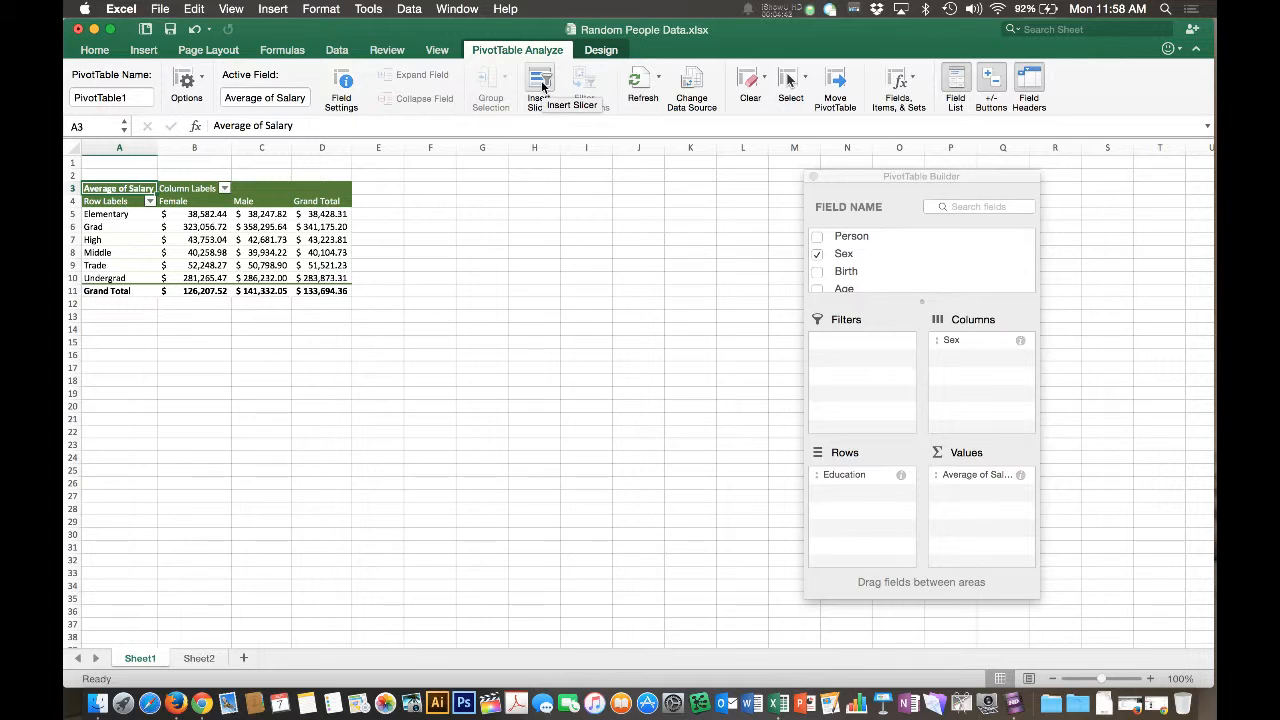
left_click(541, 84)
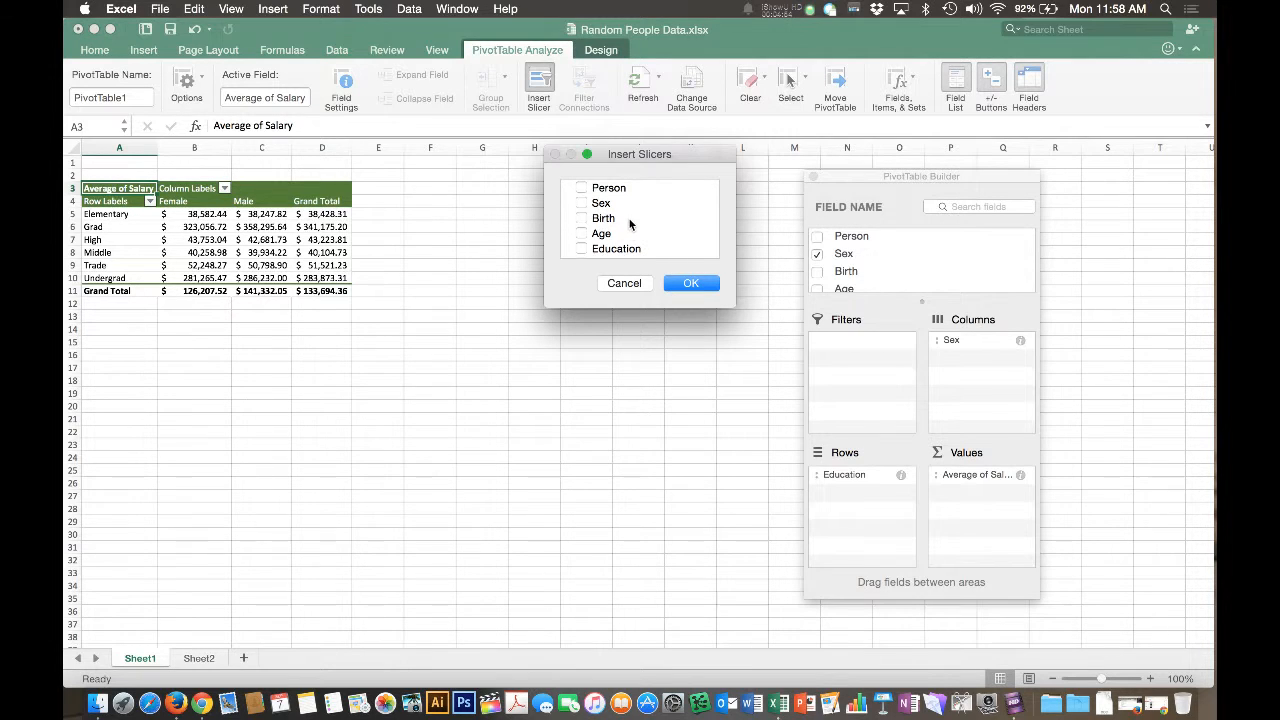
scroll(630, 223, "down", 3)
scroll(633, 231, "up", 3)
scroll(633, 231, "down", 1)
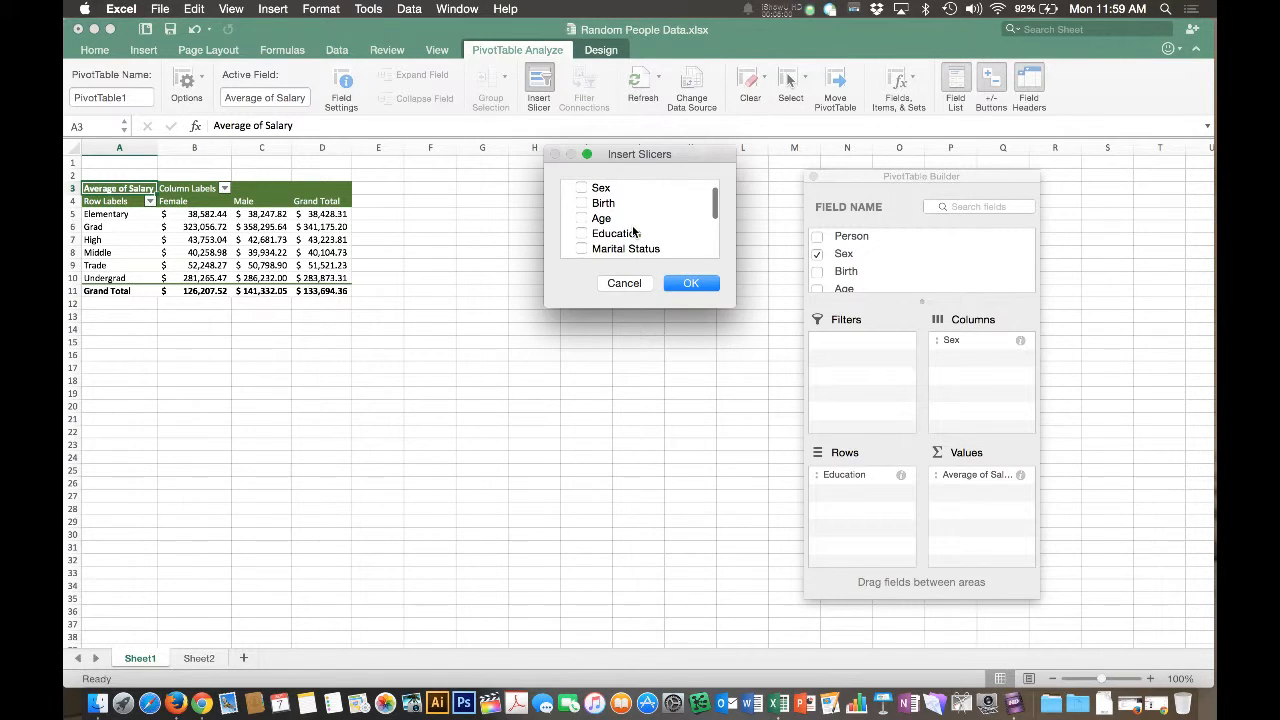
left_click(584, 218)
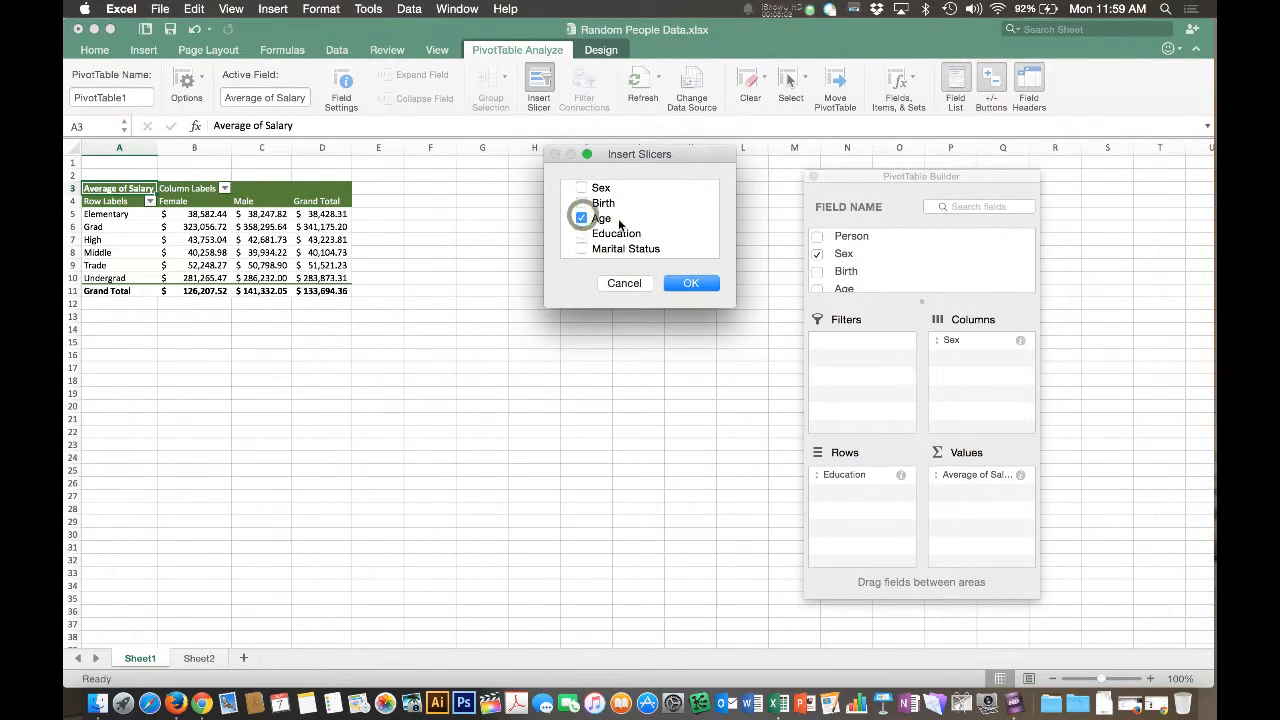
scroll(586, 223, "down", 2)
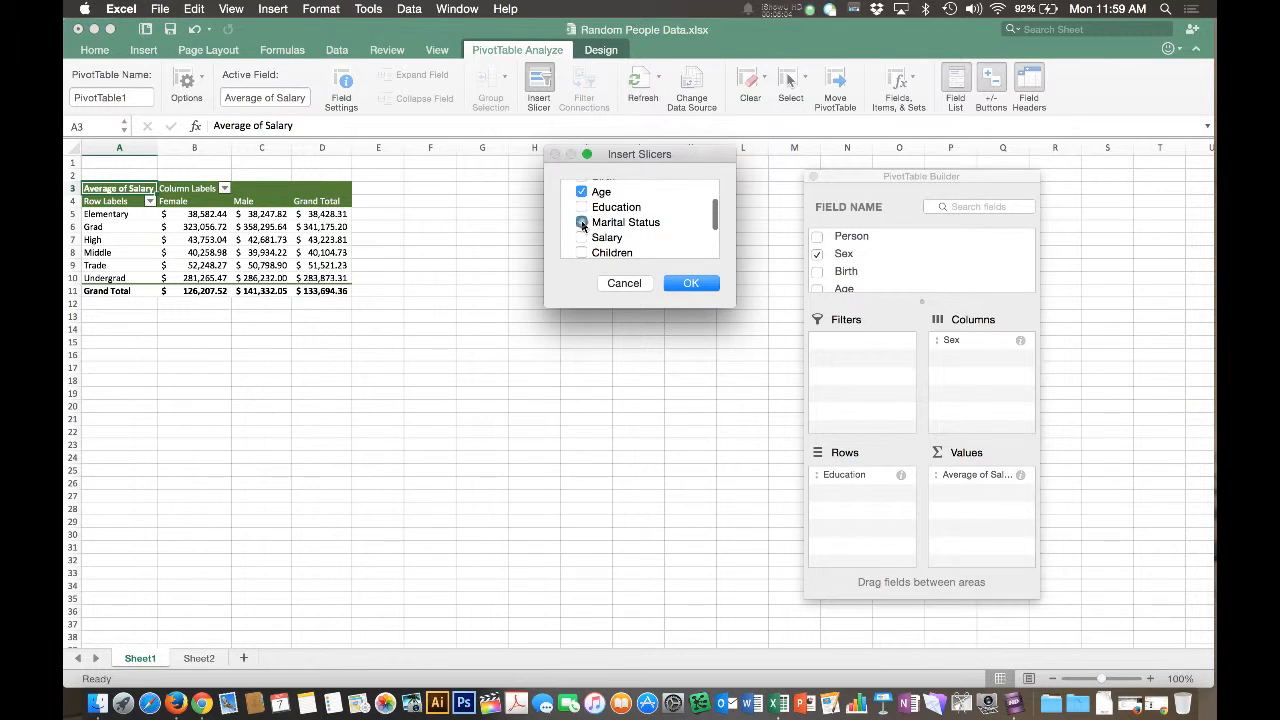
left_click(582, 222)
scroll(584, 223, "down", 2)
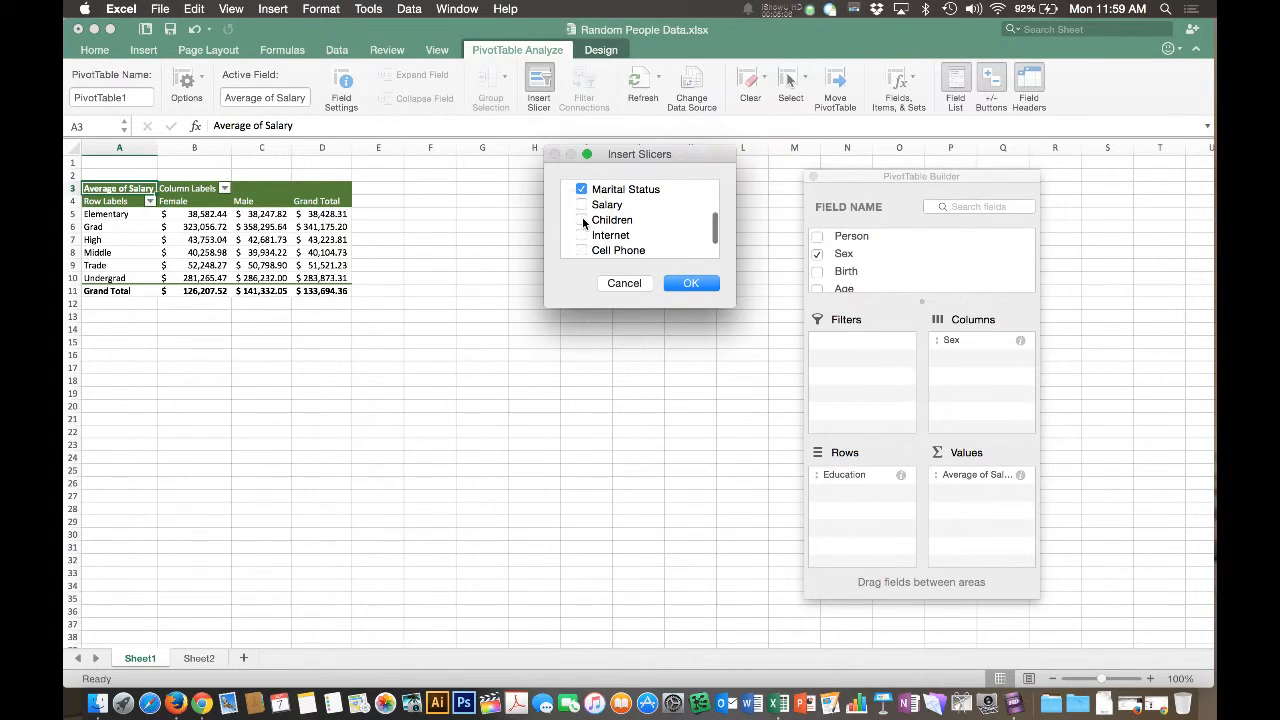
left_click(582, 220)
left_click(582, 236)
left_click(582, 251)
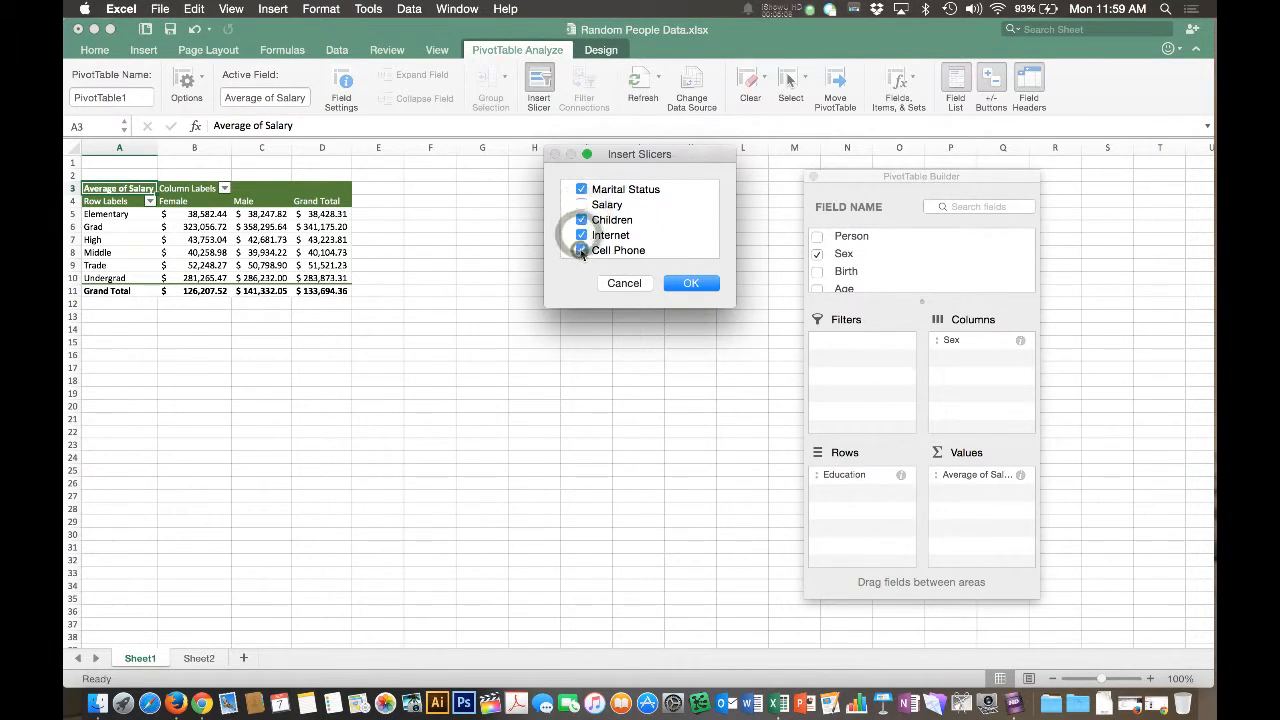
scroll(583, 245, "down", 2)
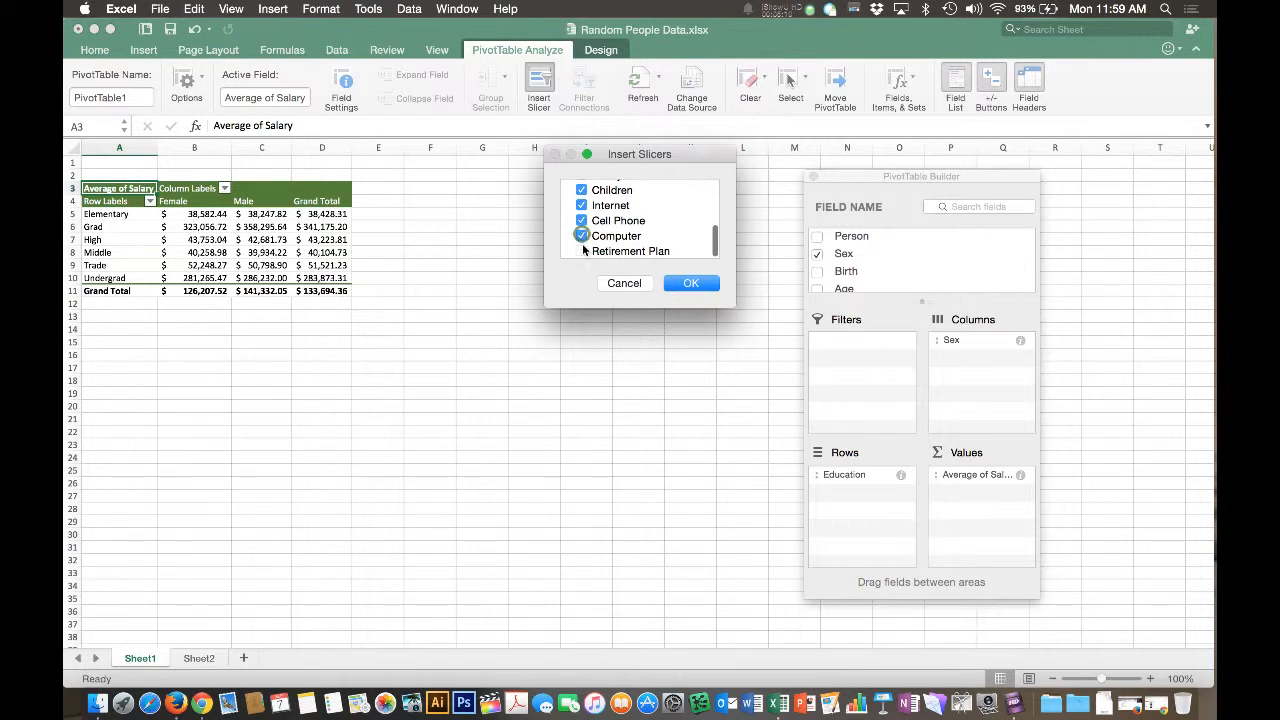
left_click(582, 251)
left_click(683, 284)
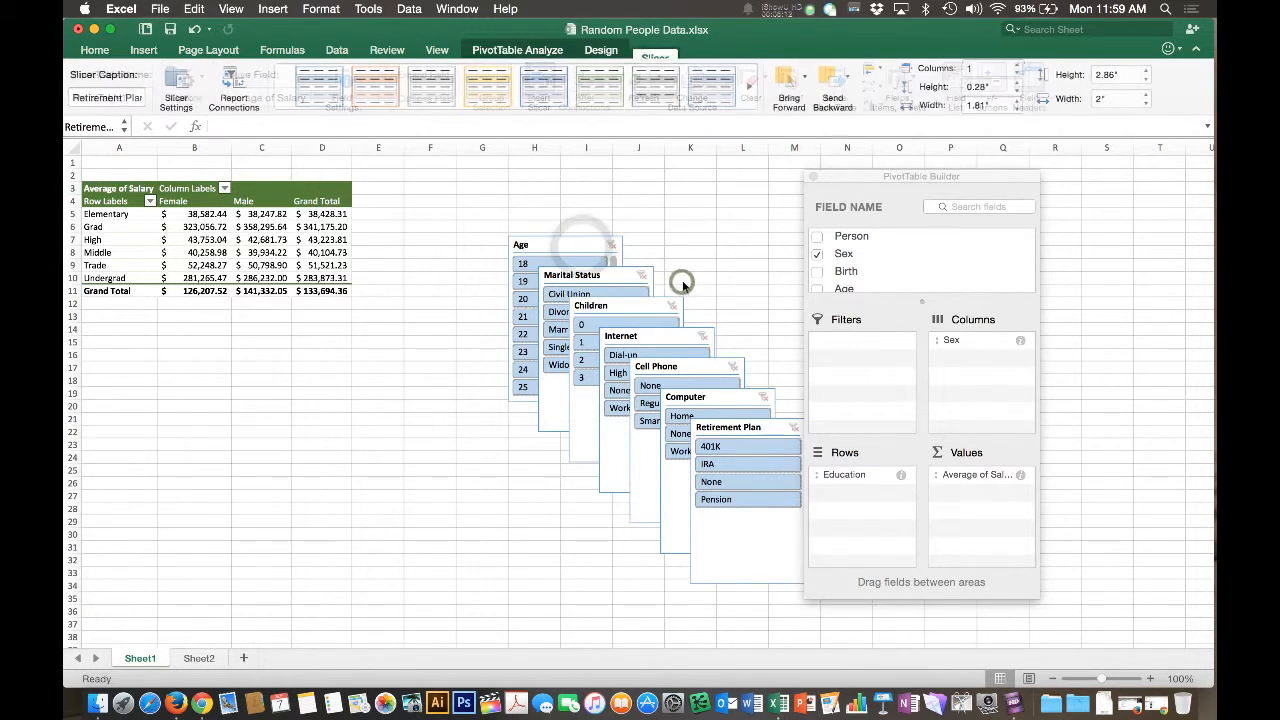
Place the Age and Marital Status slicers side by side with Children beneath Marital Status, shortening Marital Status to 2" and Children to 1.68".
left_click(715, 237)
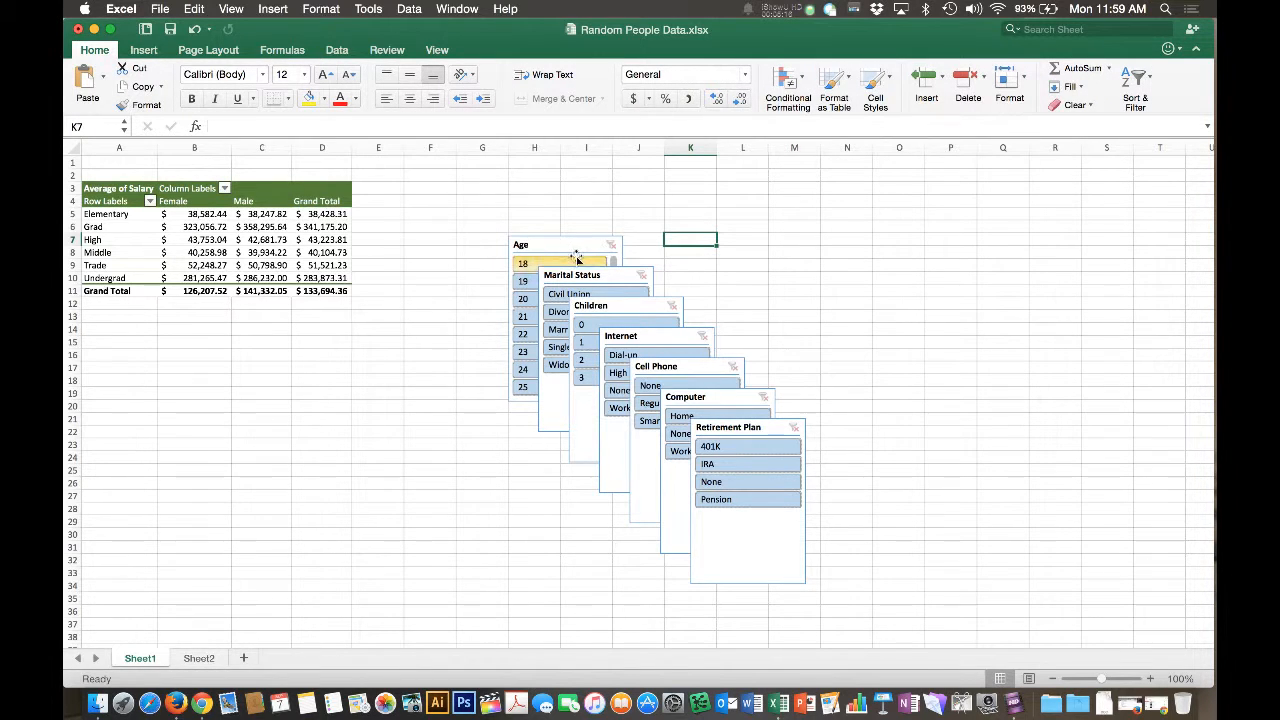
left_click_drag(577, 244, 470, 180)
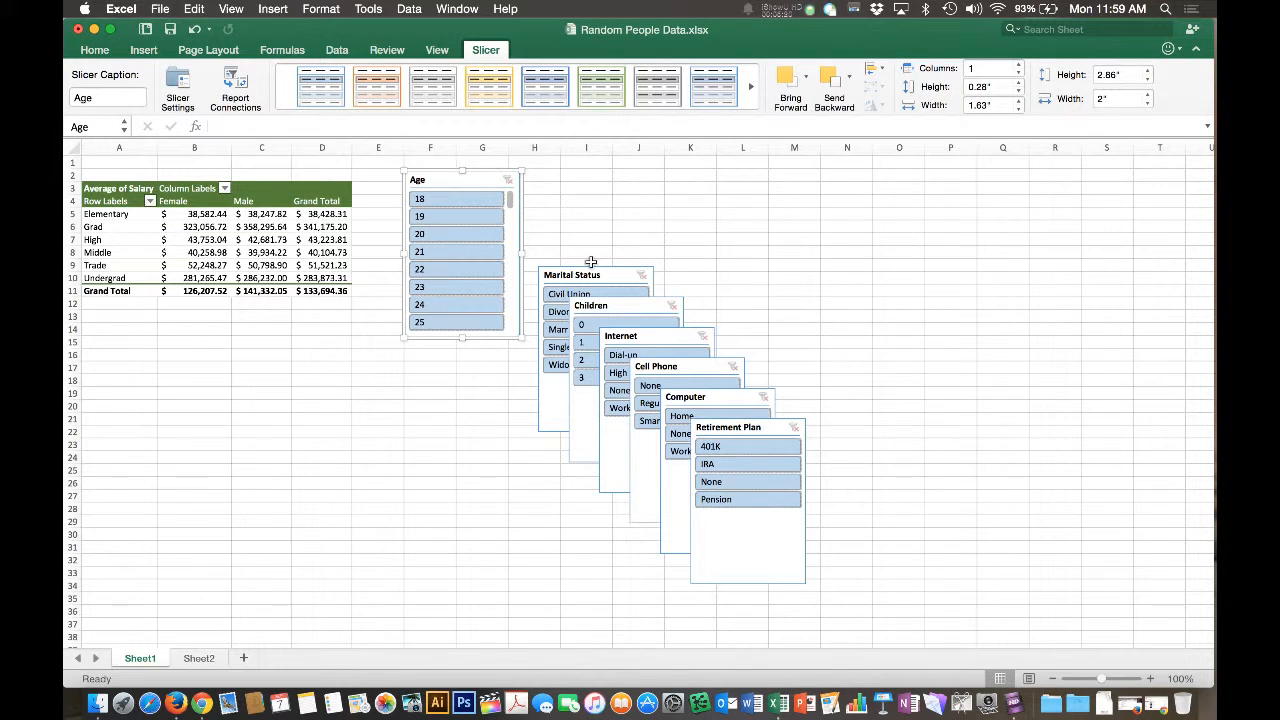
left_click_drag(613, 276, 603, 179)
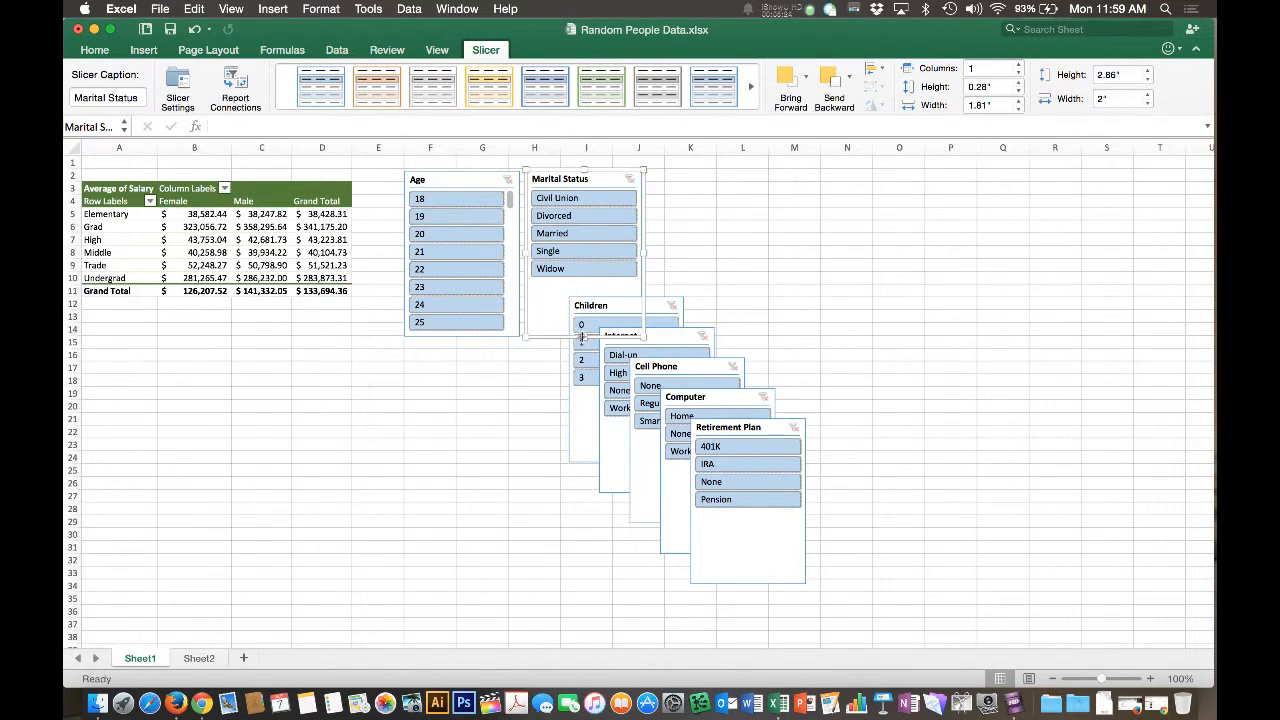
left_click_drag(581, 338, 586, 296)
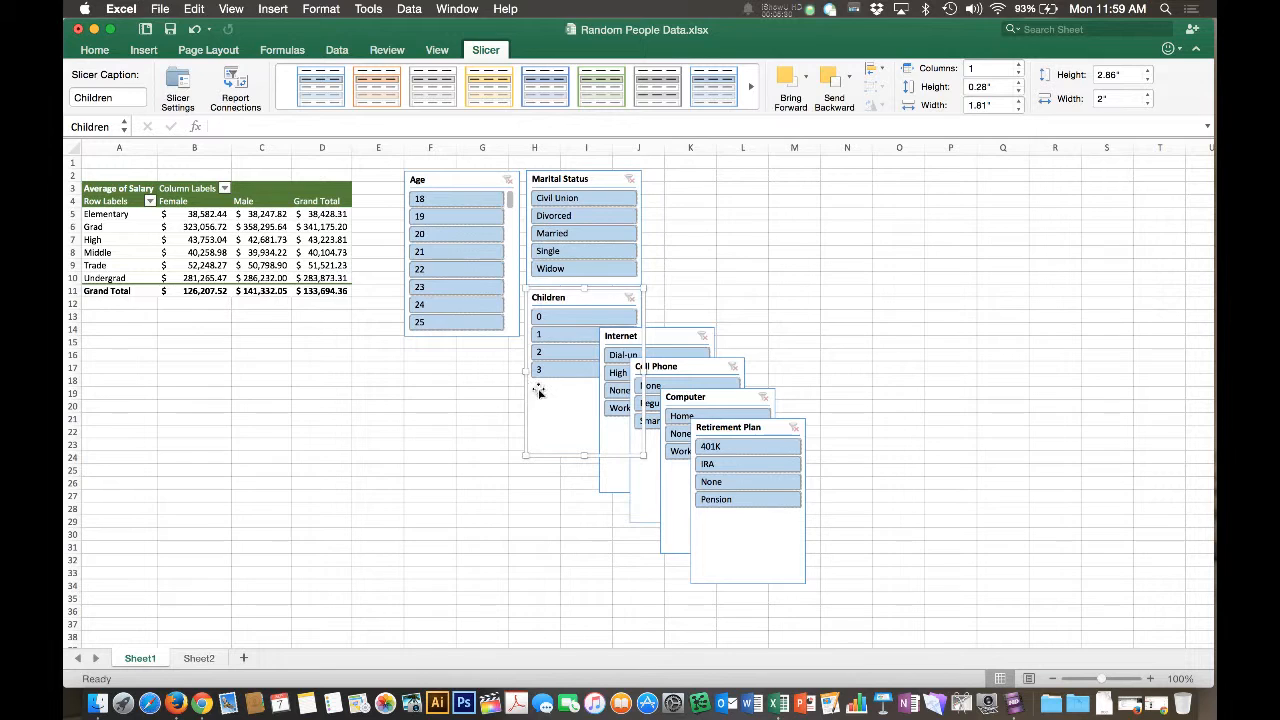
left_click_drag(583, 456, 582, 388)
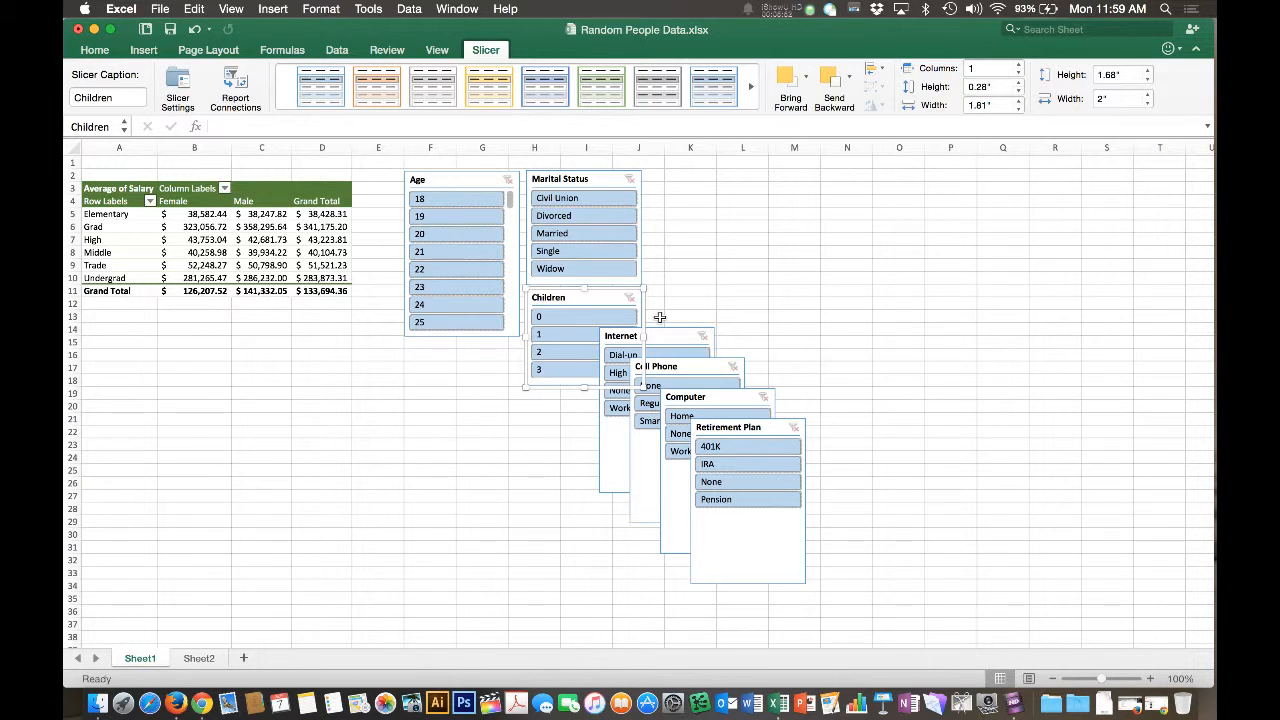
Place the Internet slicer beside Marital Status at 1.65" high, and stack the Cell Phone slicer beneath it, shortened to fit its three options.
left_click_drag(665, 340, 718, 182)
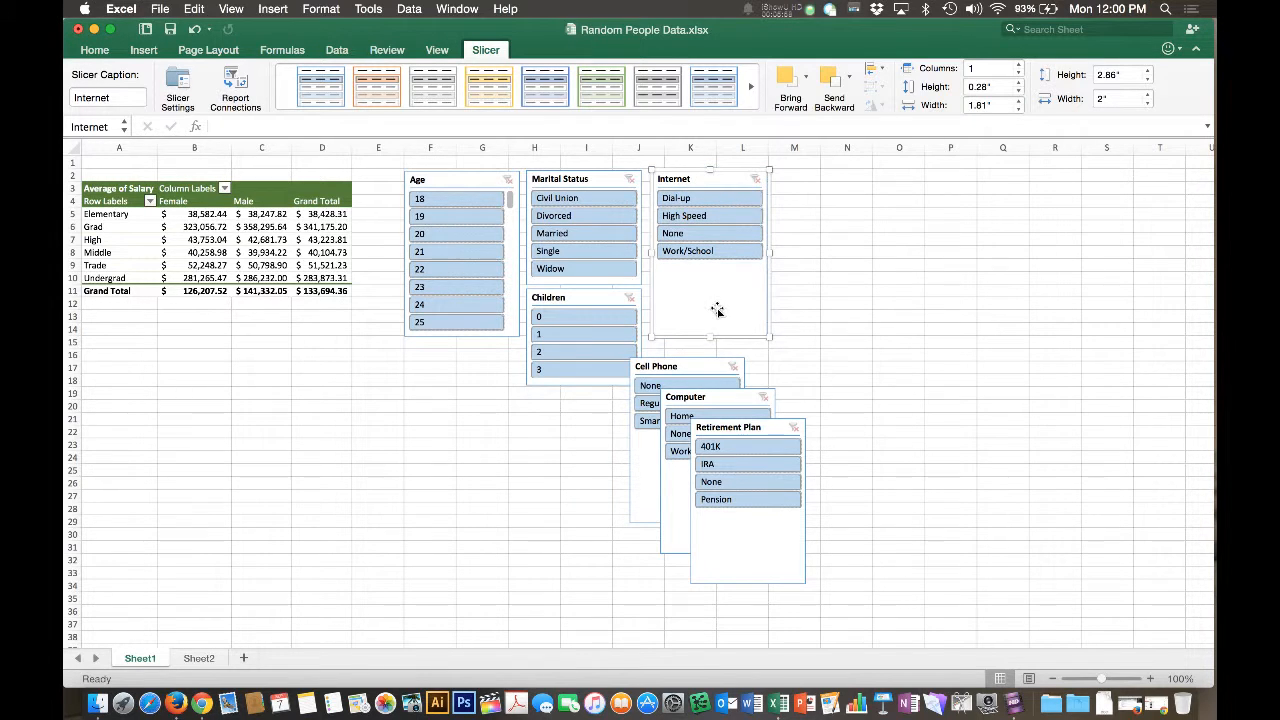
left_click_drag(710, 338, 712, 266)
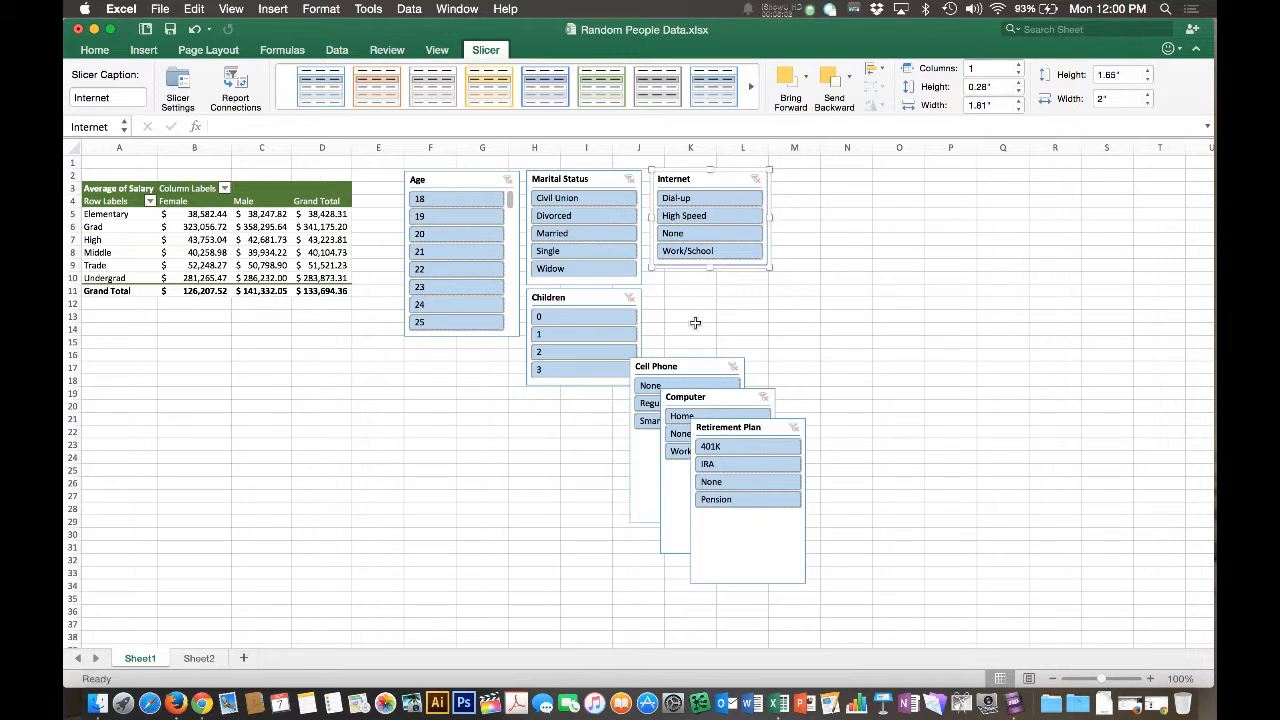
left_click_drag(696, 366, 716, 274)
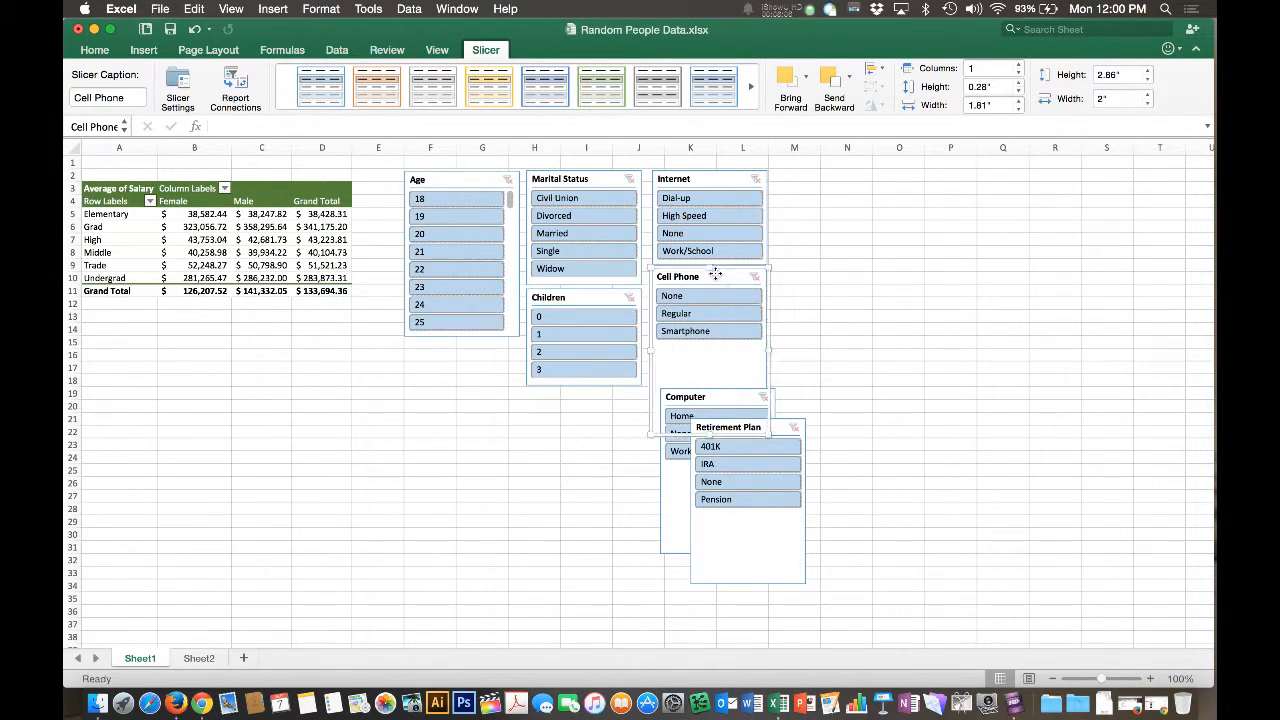
left_click_drag(709, 437, 712, 350)
Stack the Computer slicer beneath Cell Phone, shortened to its options, and place Retirement Plan beside Internet at 1.68" high.
left_click_drag(720, 398, 712, 359)
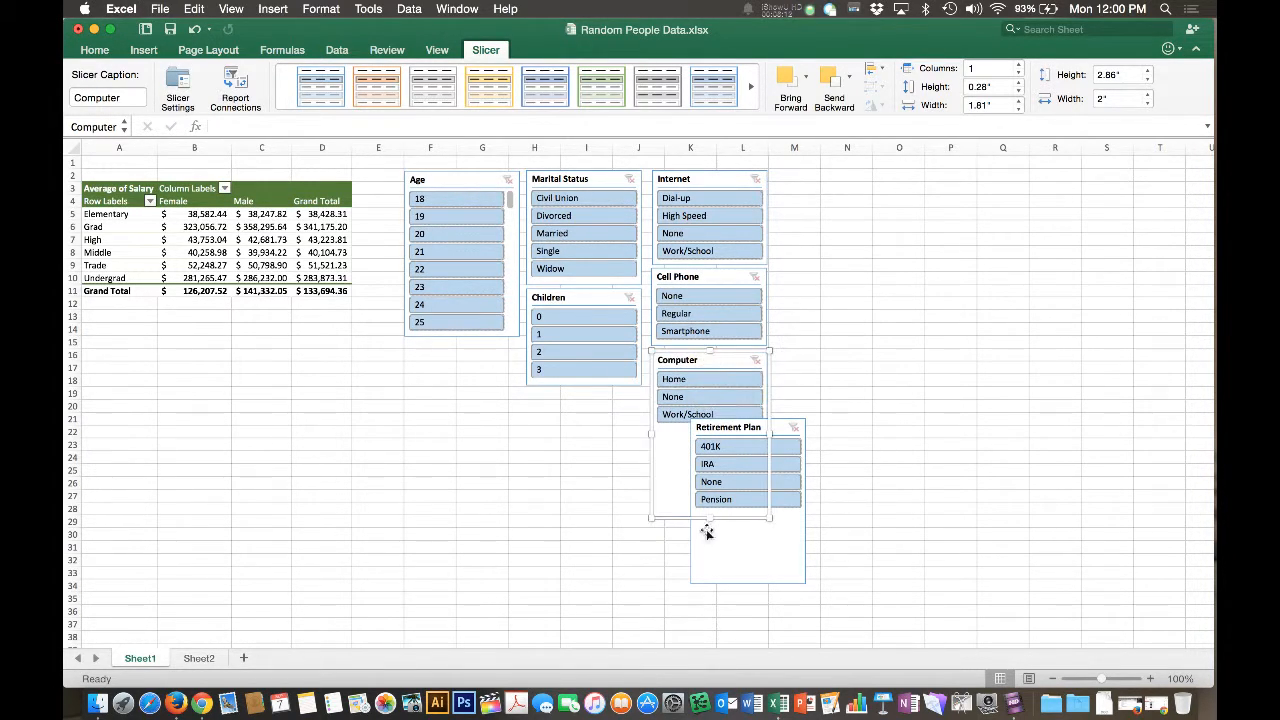
left_click_drag(708, 519, 866, 180)
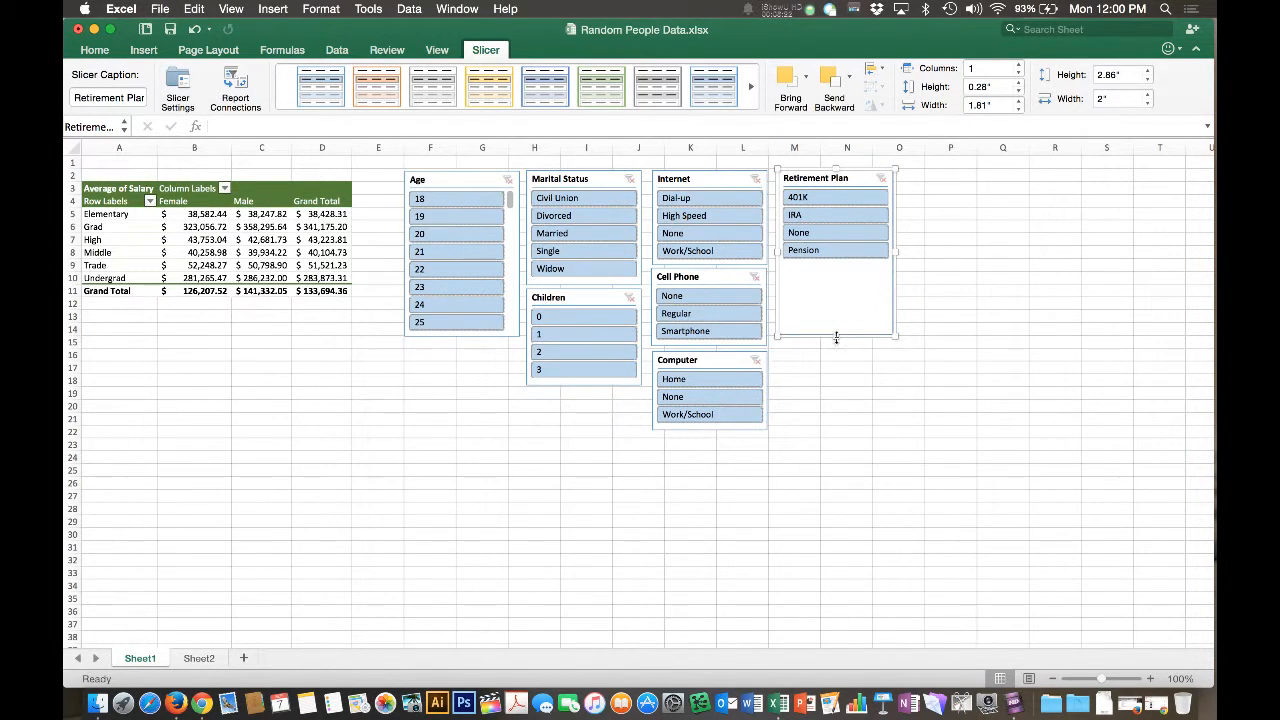
left_click_drag(836, 337, 835, 267)
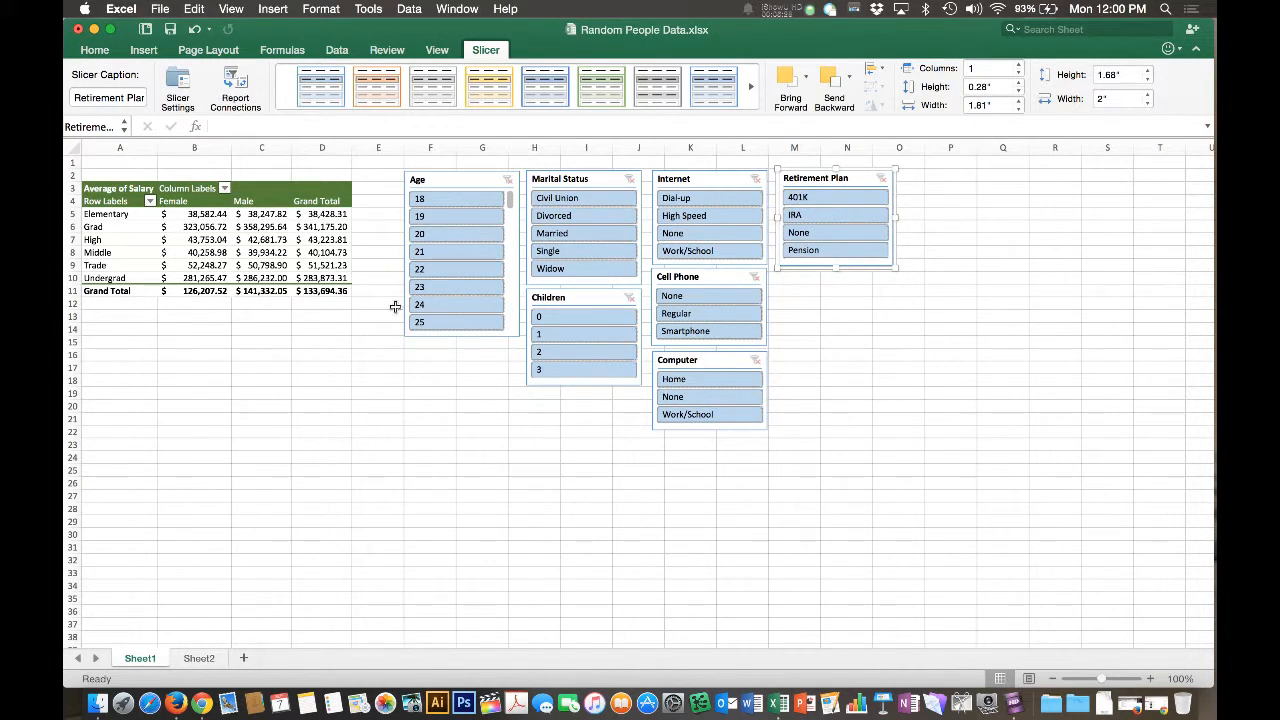
Apply the light orange slicer style to the Marital Status and Children slicers together.
left_click(600, 181)
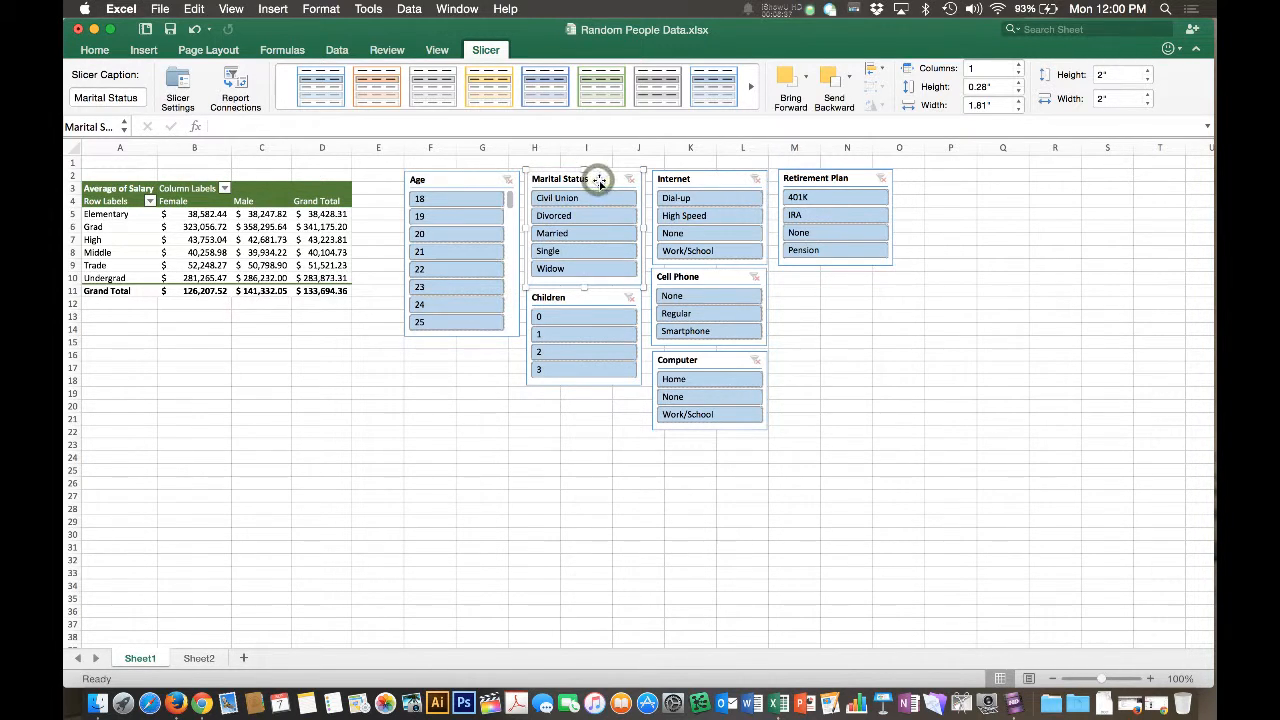
left_click(598, 297, "shift")
left_click(377, 88)
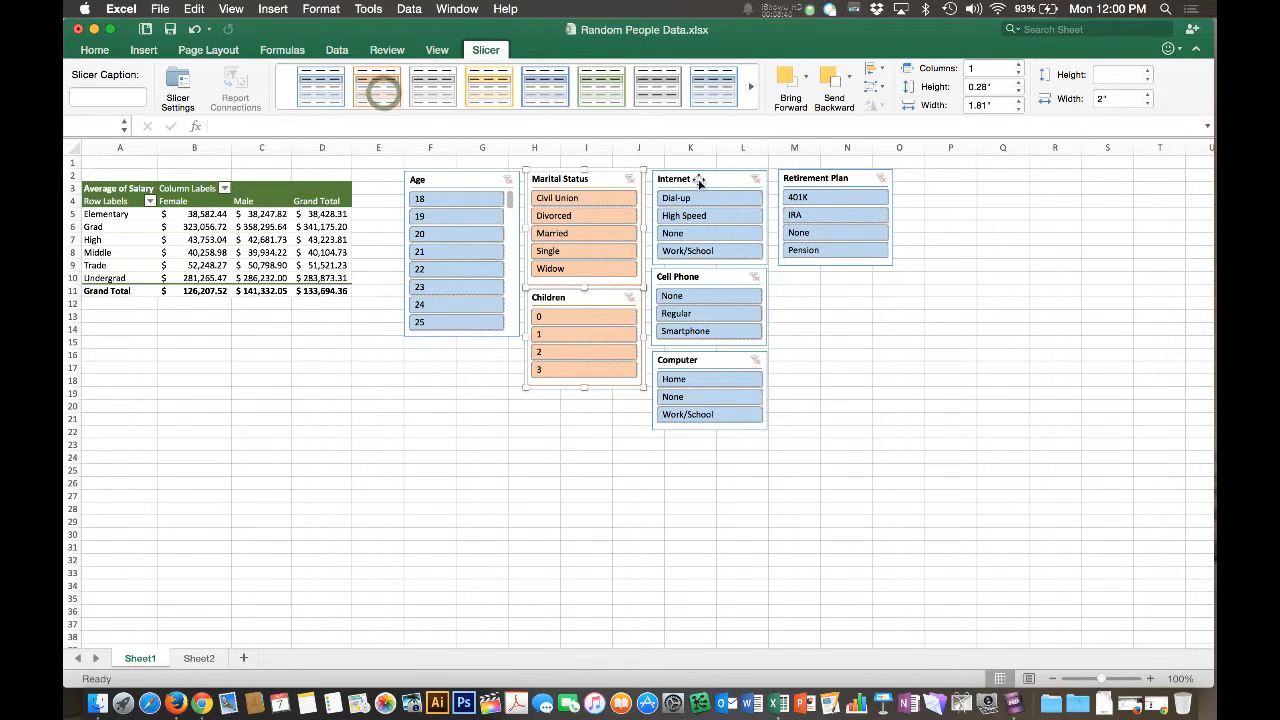
Apply the light yellow style to the Internet, Cell Phone and Computer slicers, and the light green style to Retirement Plan.
left_click(698, 181)
left_click(725, 276, "shift")
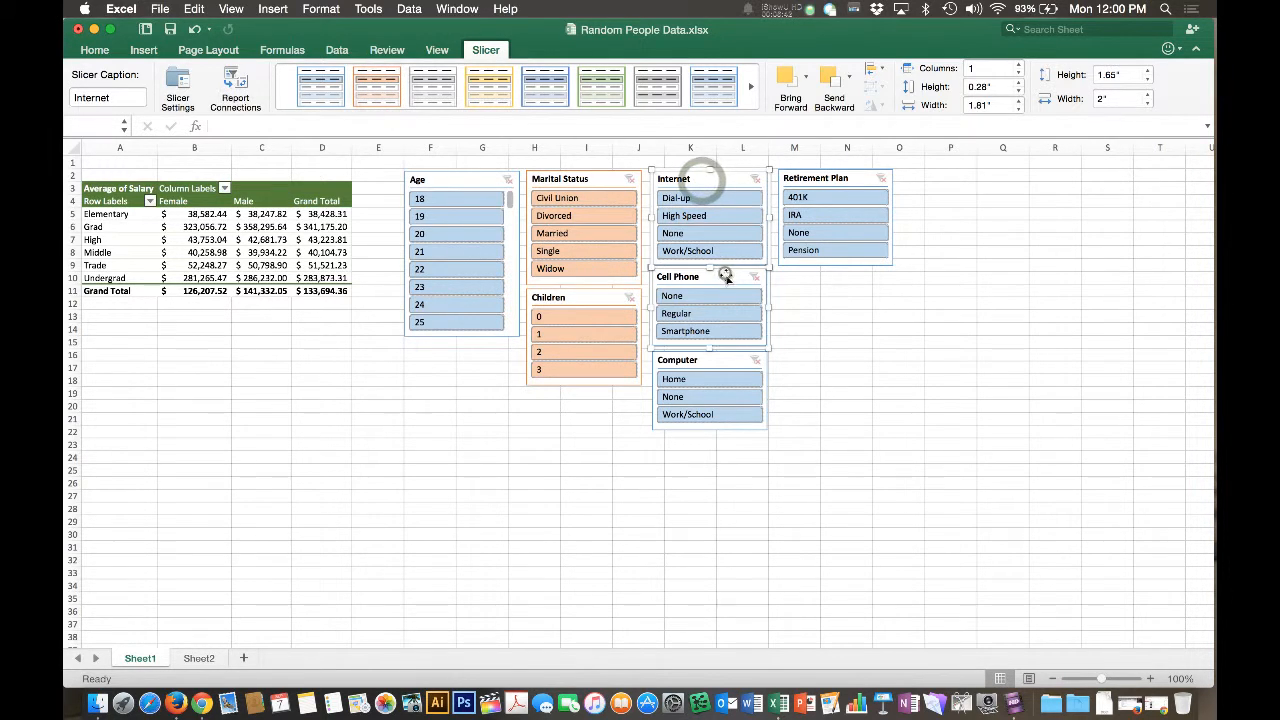
left_click(728, 356, "shift")
left_click(489, 88)
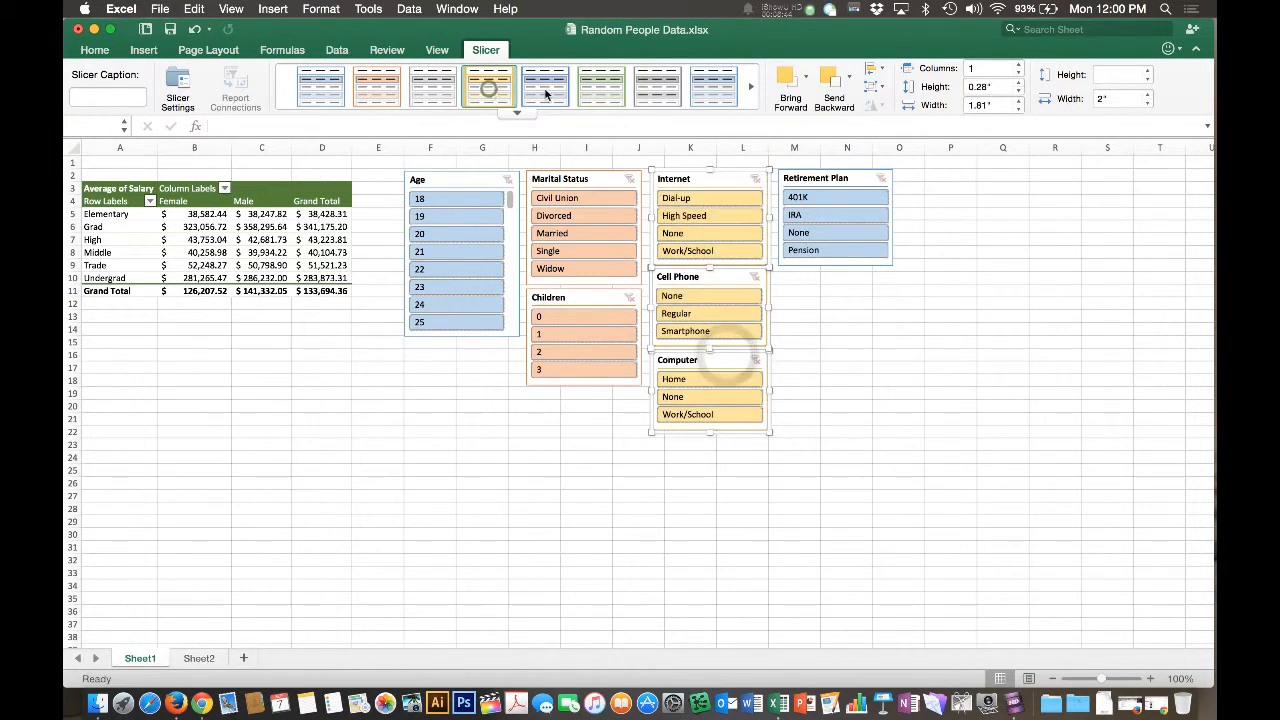
left_click(818, 178)
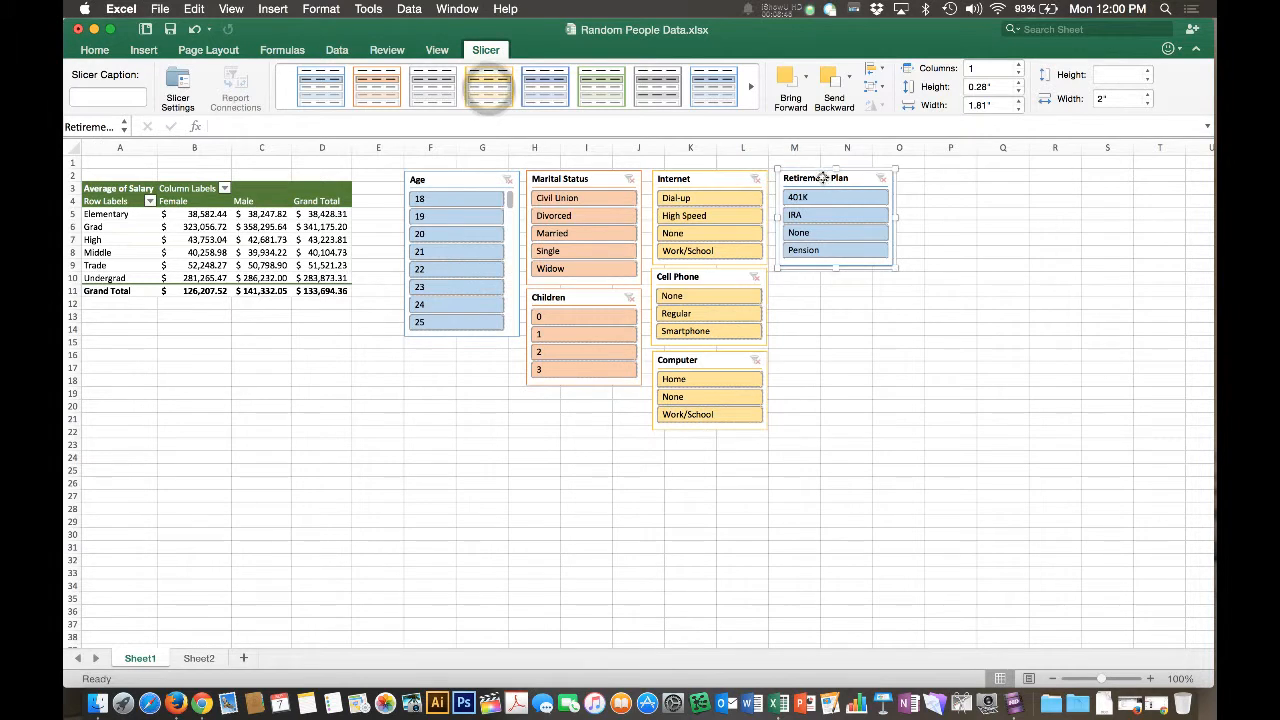
left_click(617, 92)
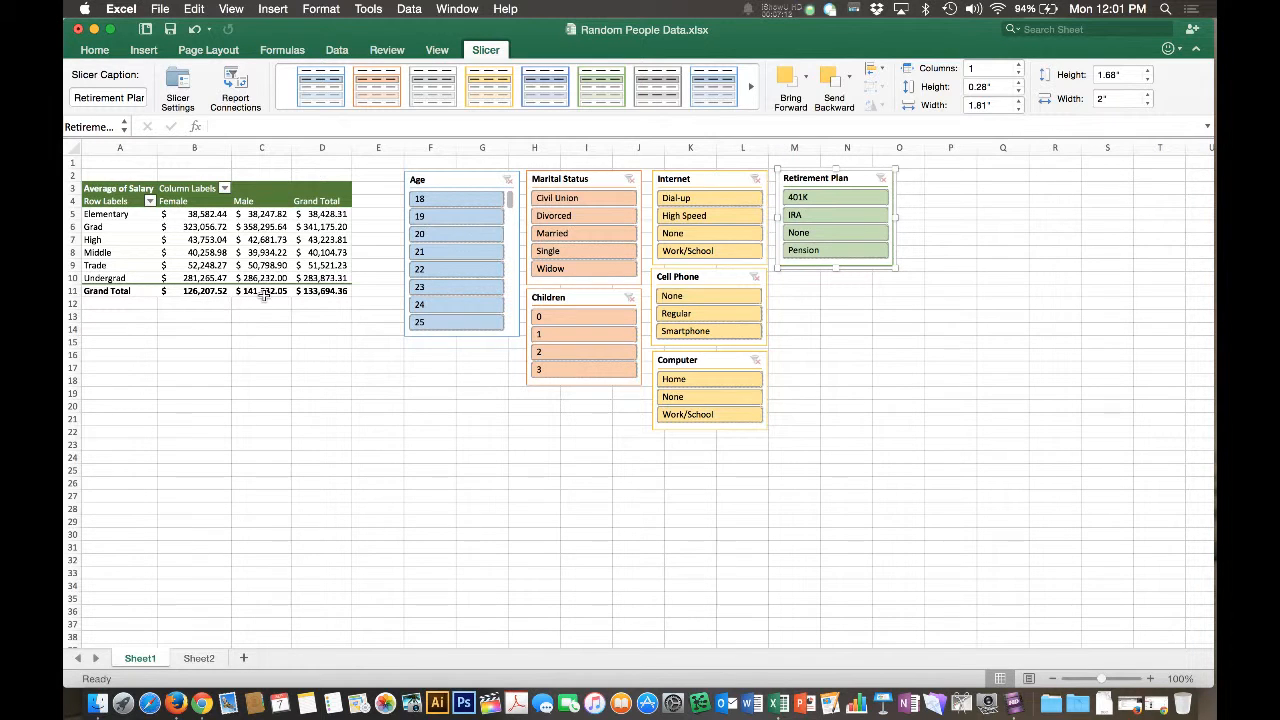
Filter the PivotTable by marital status Married, Single and Widow in turn, and clear the Marital Status slicer.
left_click(557, 236)
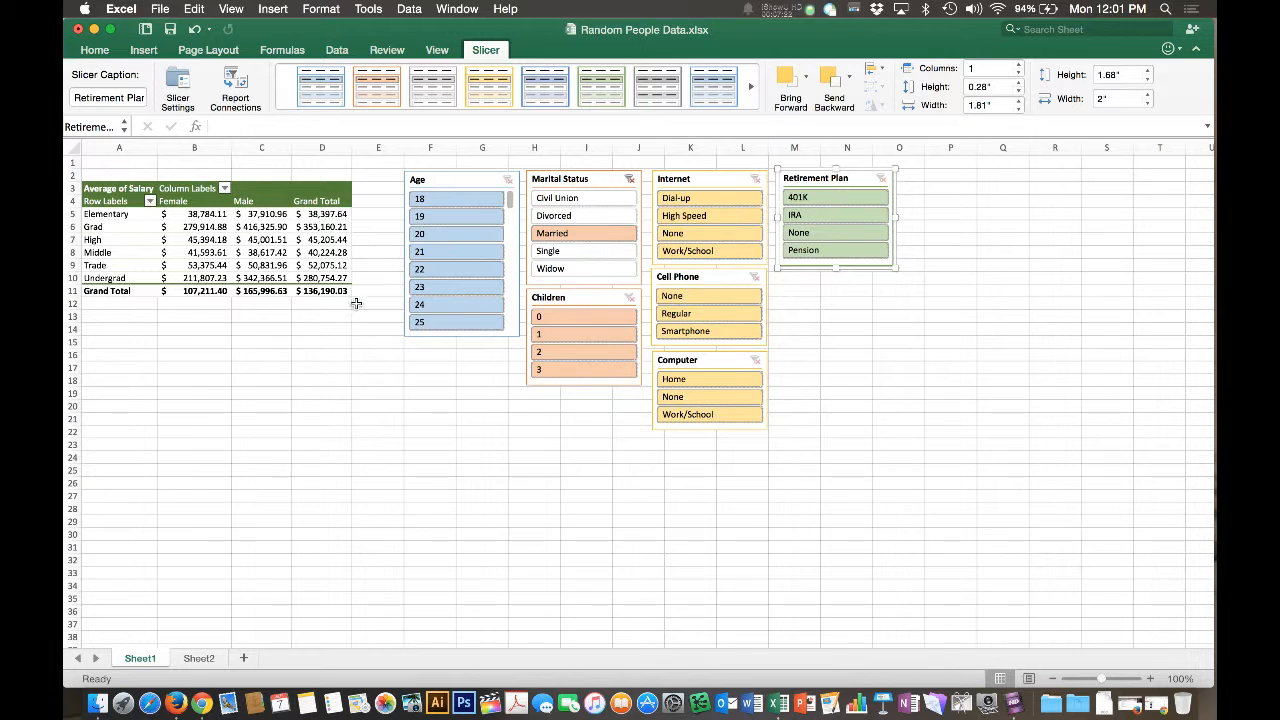
left_click(567, 252)
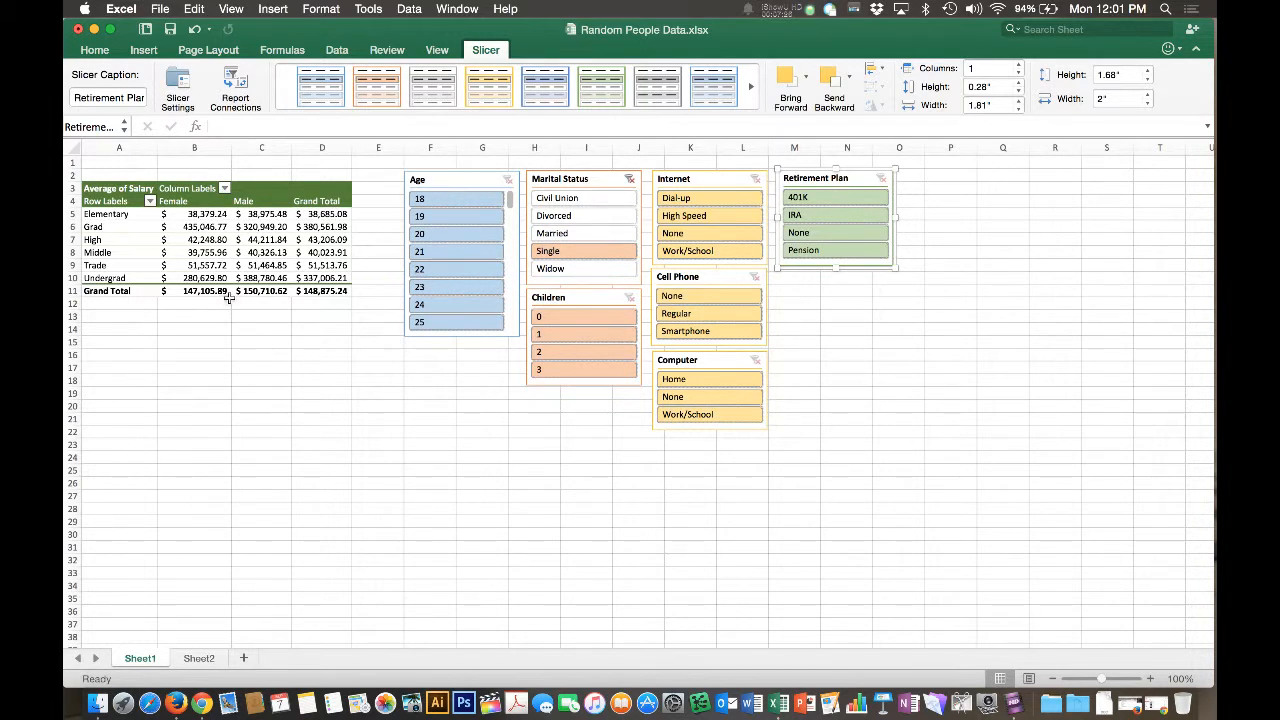
left_click(583, 268)
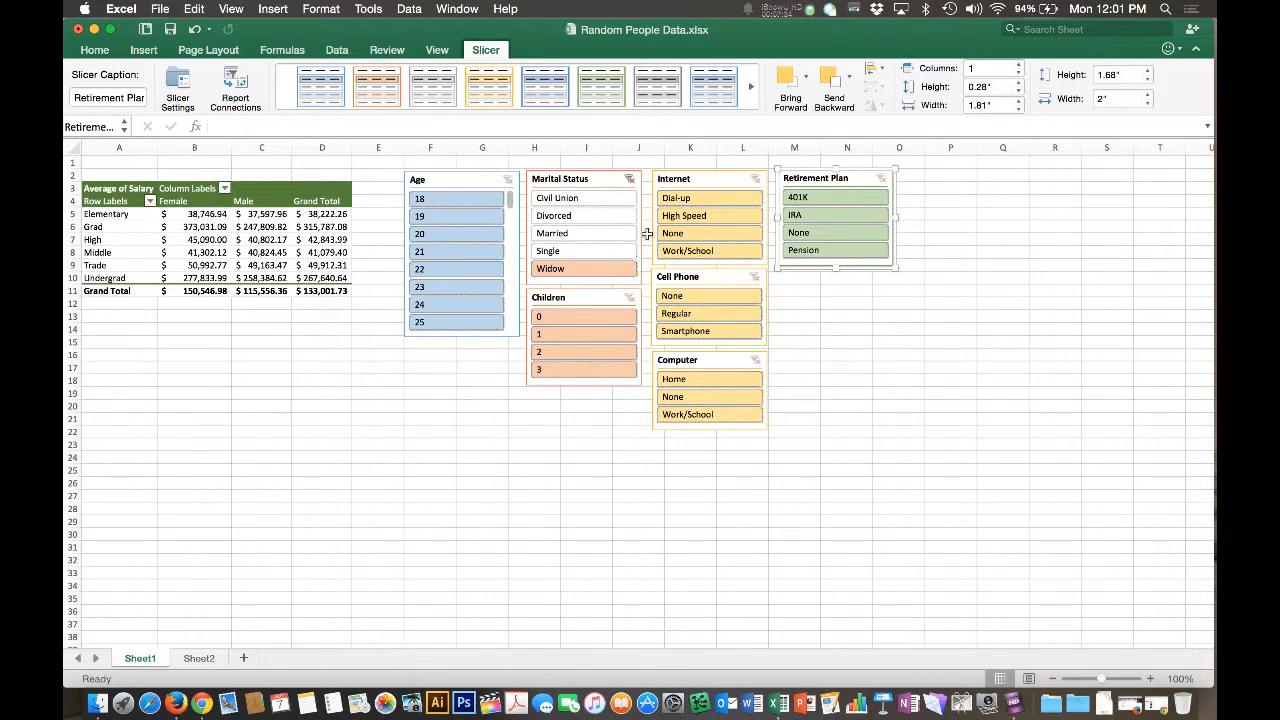
left_click(629, 180)
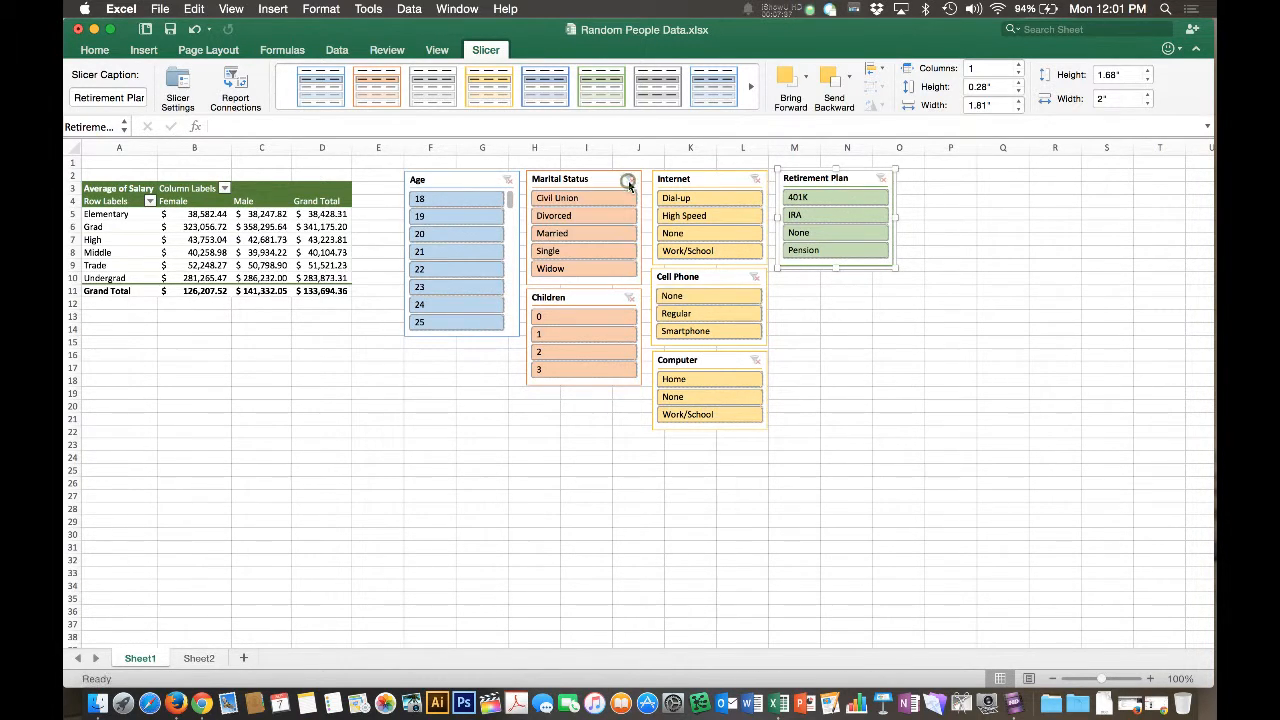
Filter the PivotTable by Internet type Work/School, Dial-up with High Speed, and None in turn, and clear the Internet slicer.
left_click(707, 250)
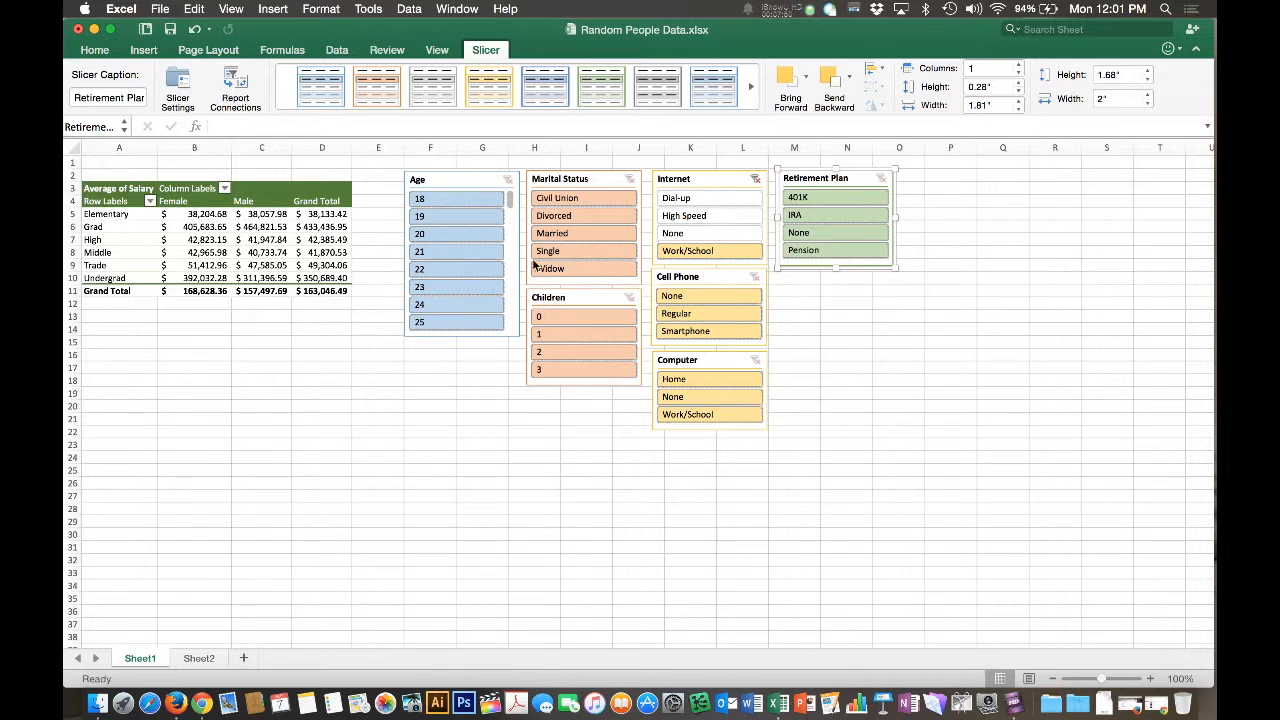
left_click(683, 199)
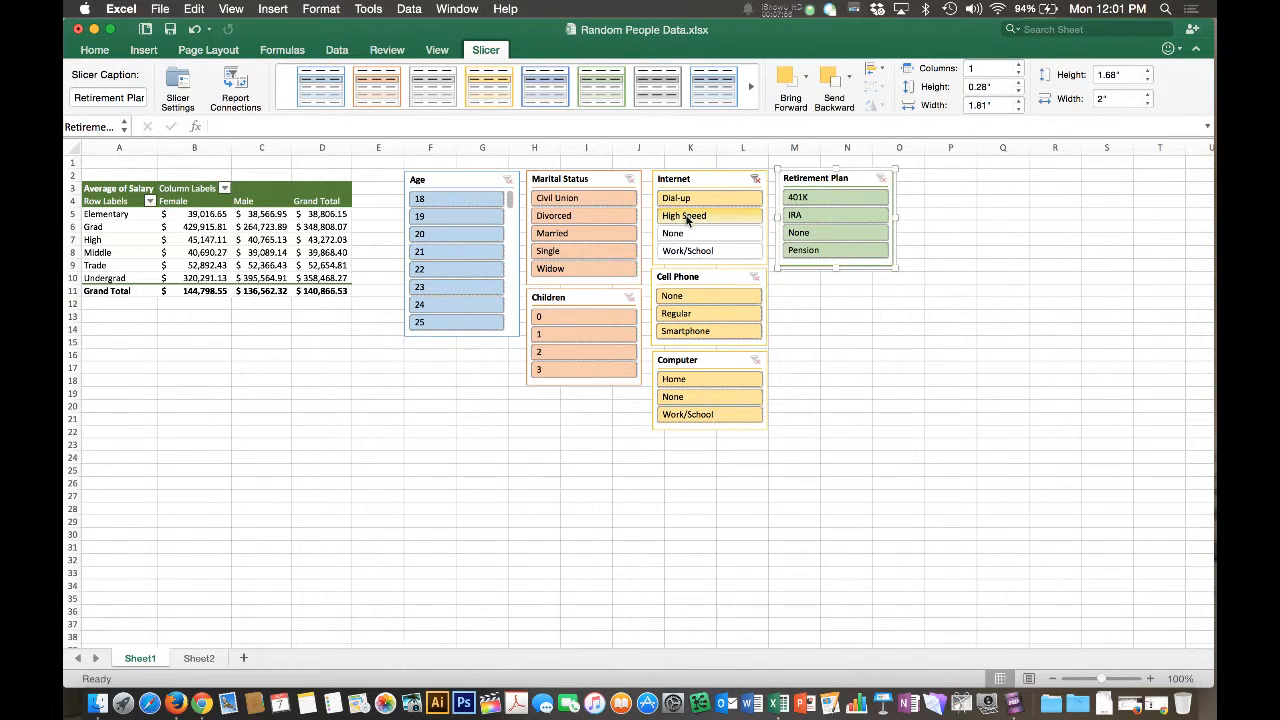
left_click(682, 233)
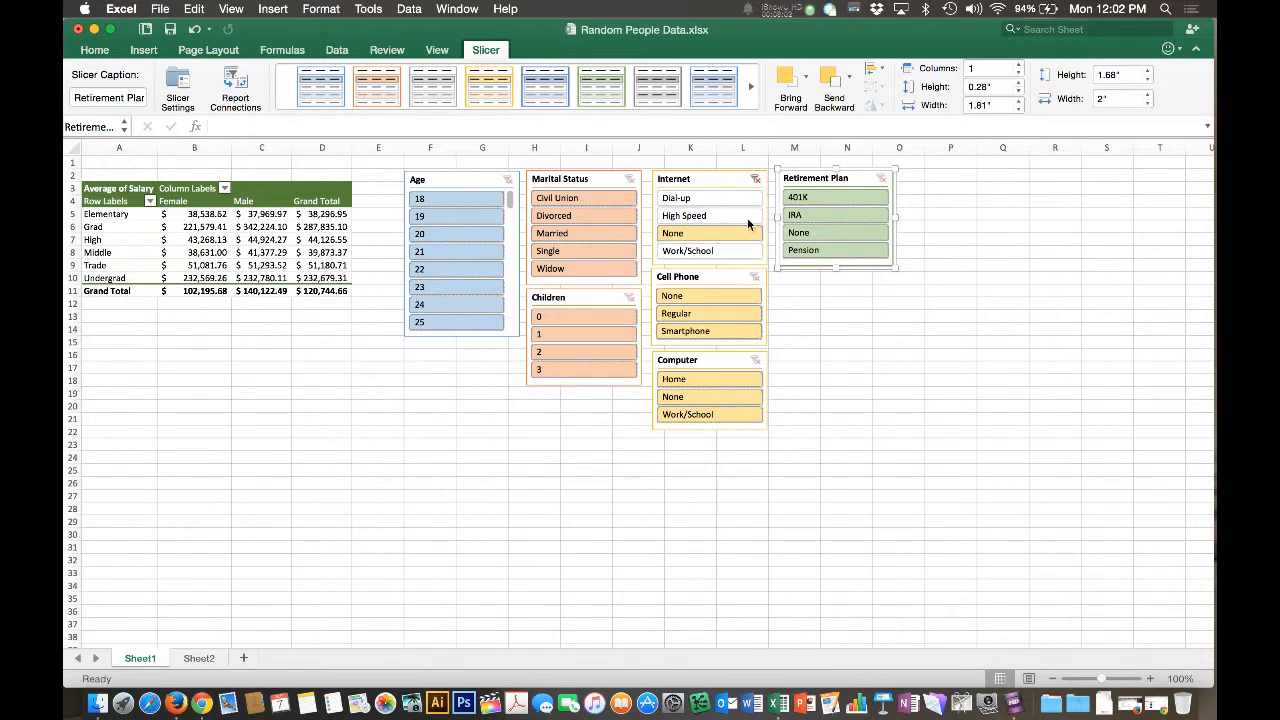
left_click(754, 180)
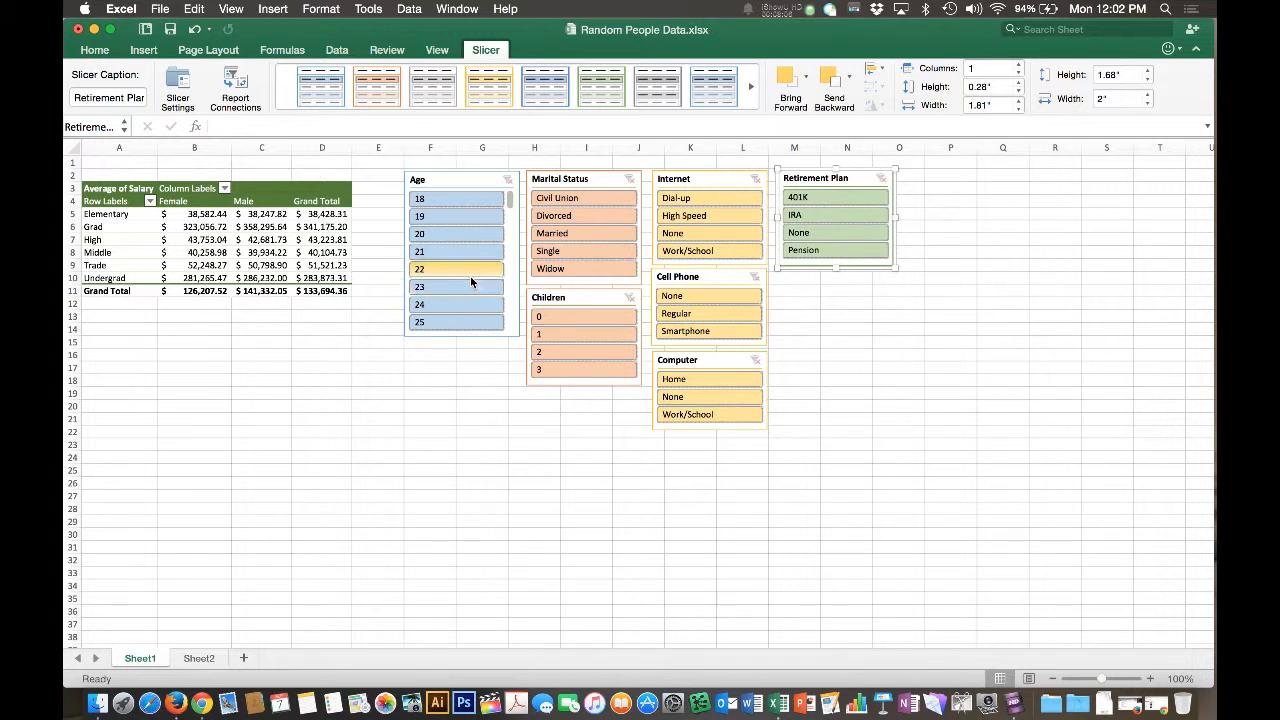
Filter the PivotTable to age 40, widen the selection to ages 40 through 45, and clear the Age slicer.
scroll(471, 282, "down", 3)
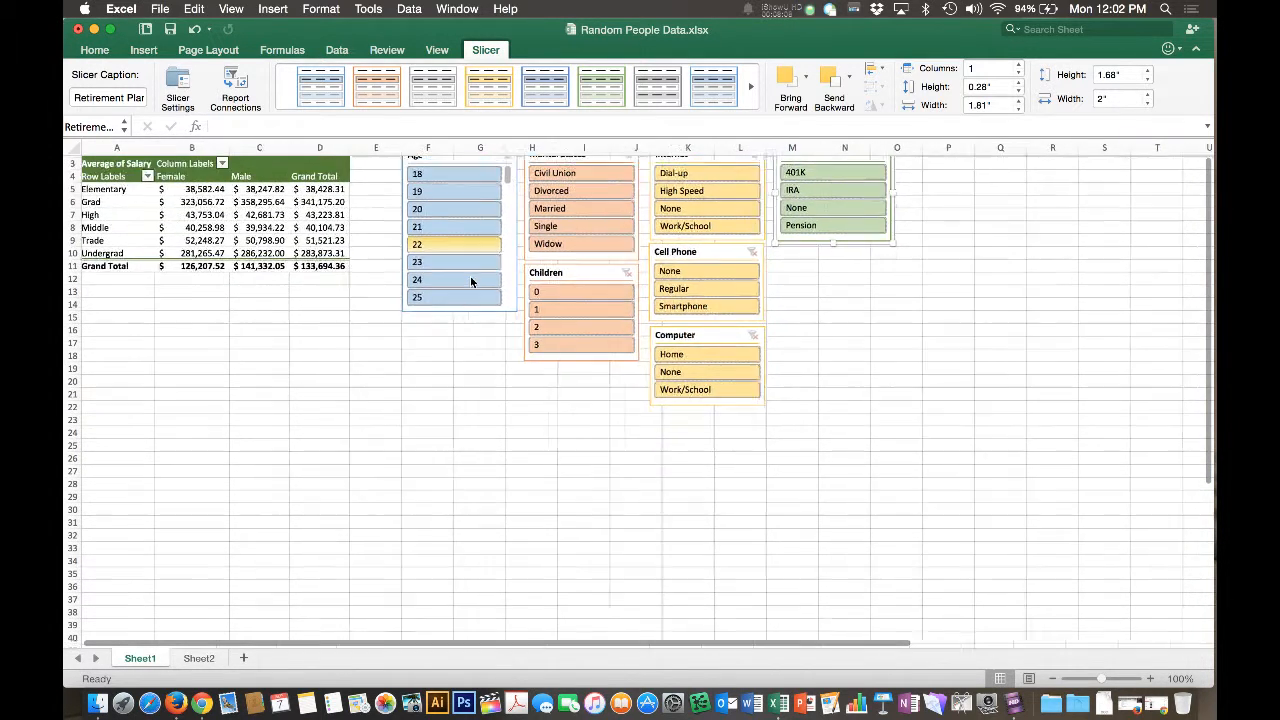
scroll(471, 282, "up", 3)
scroll(471, 282, "right", 1)
scroll(471, 282, "left", 1)
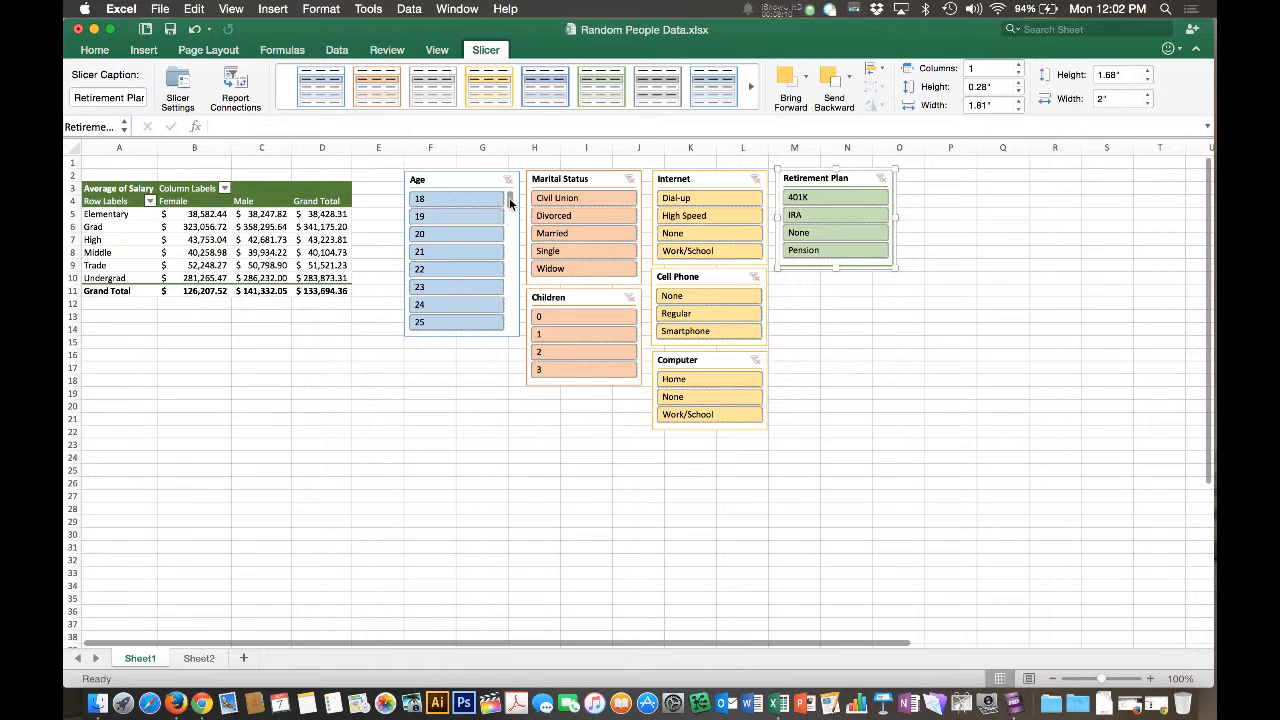
left_click_drag(509, 198, 512, 250)
left_click(445, 226)
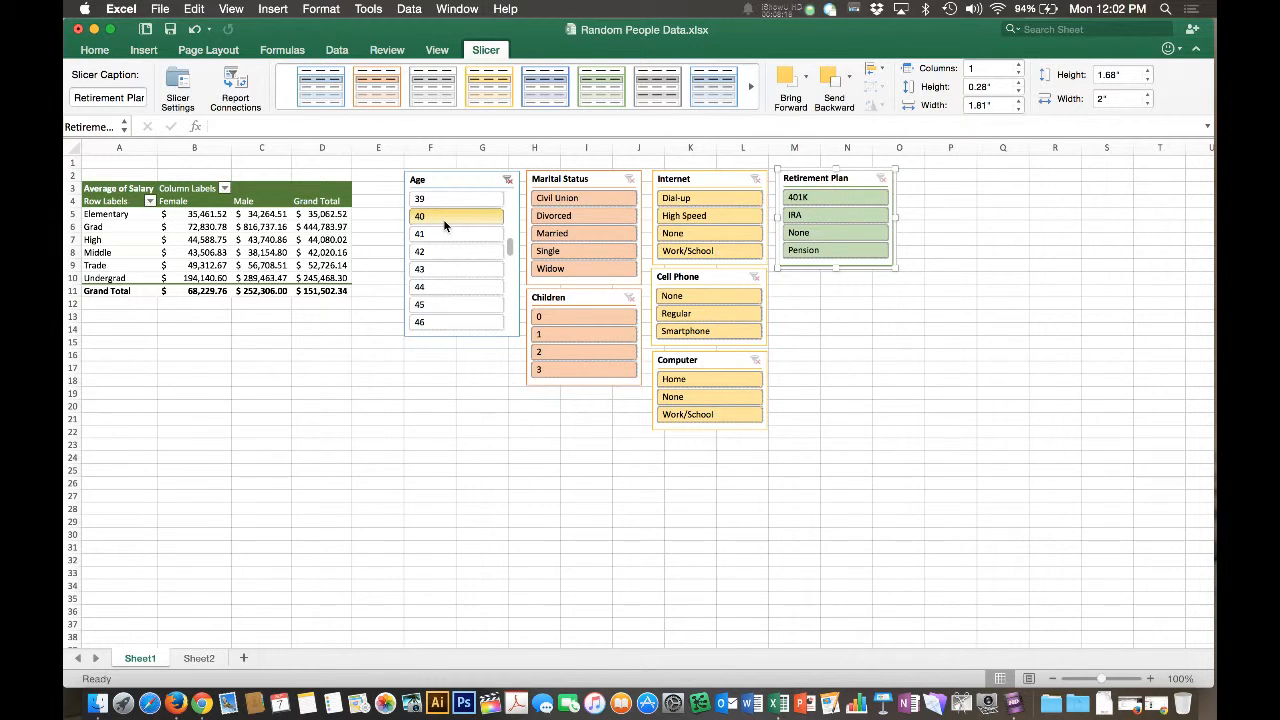
left_click_drag(445, 227, 439, 306)
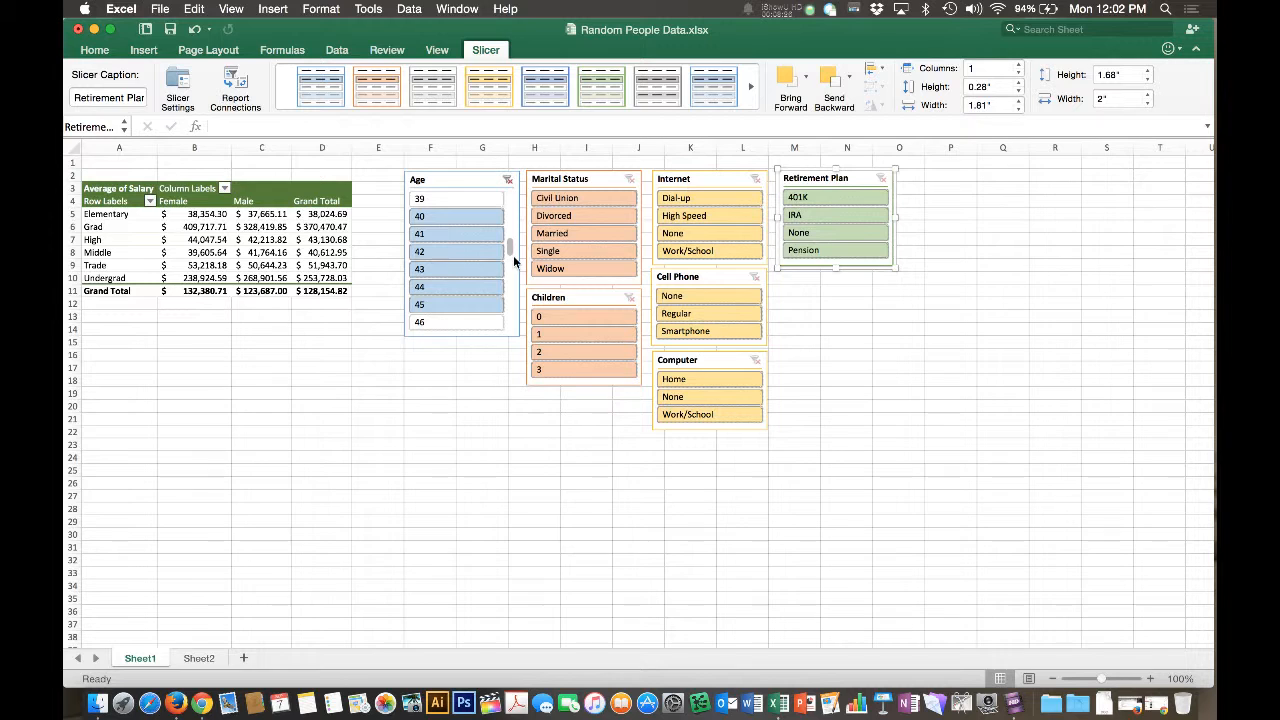
left_click(508, 181)
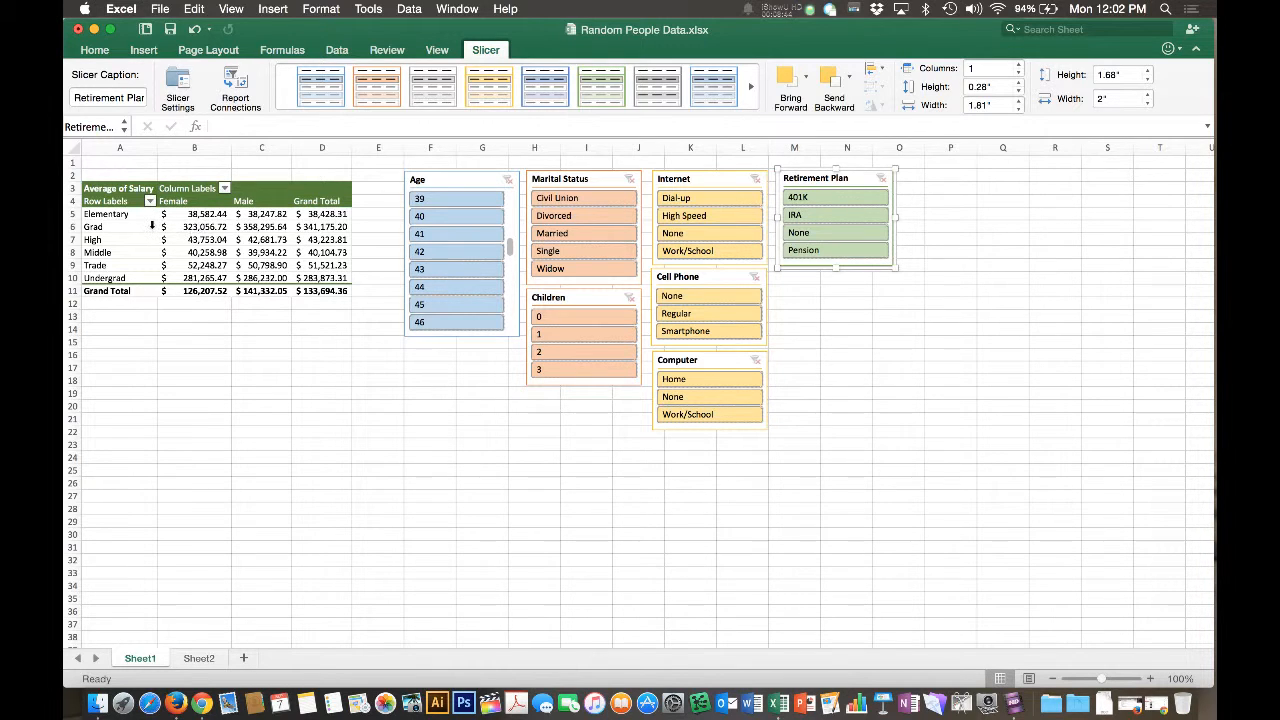
Insert a clustered column chart of the female and male salaries in A4:C10, and place it enlarged below the PivotTable.
left_click_drag(133, 203, 249, 279)
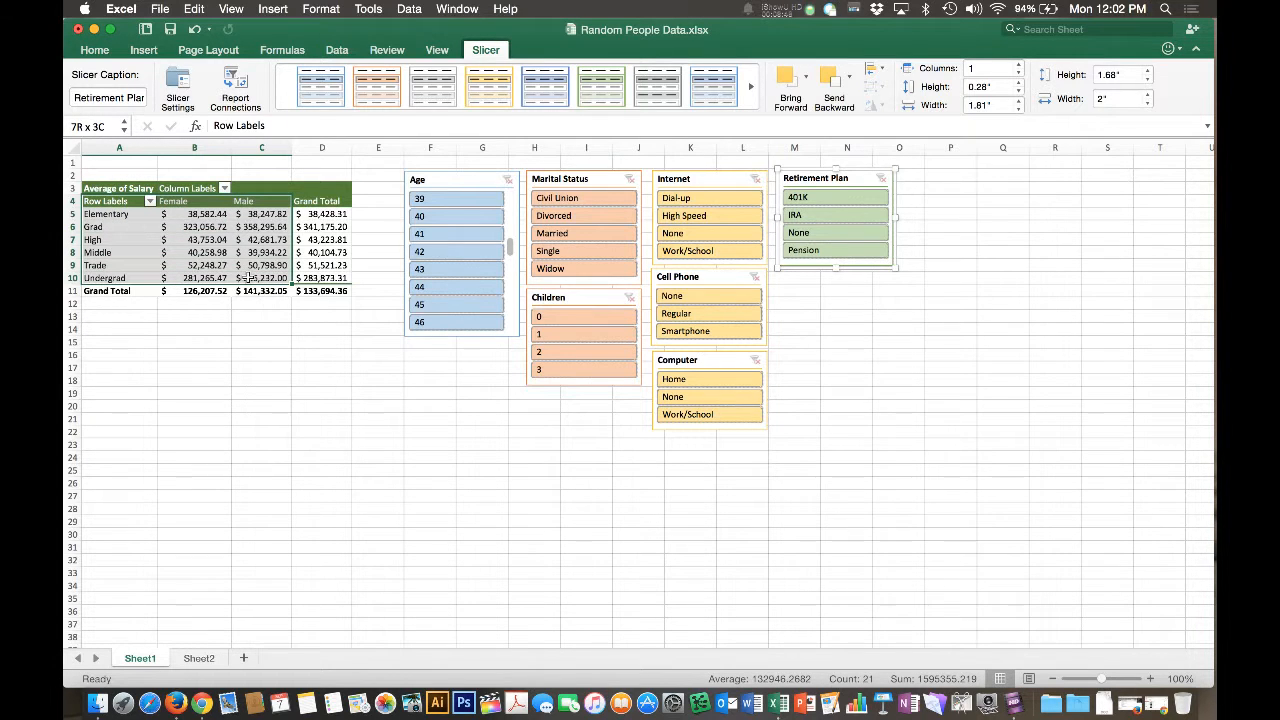
left_click(145, 55)
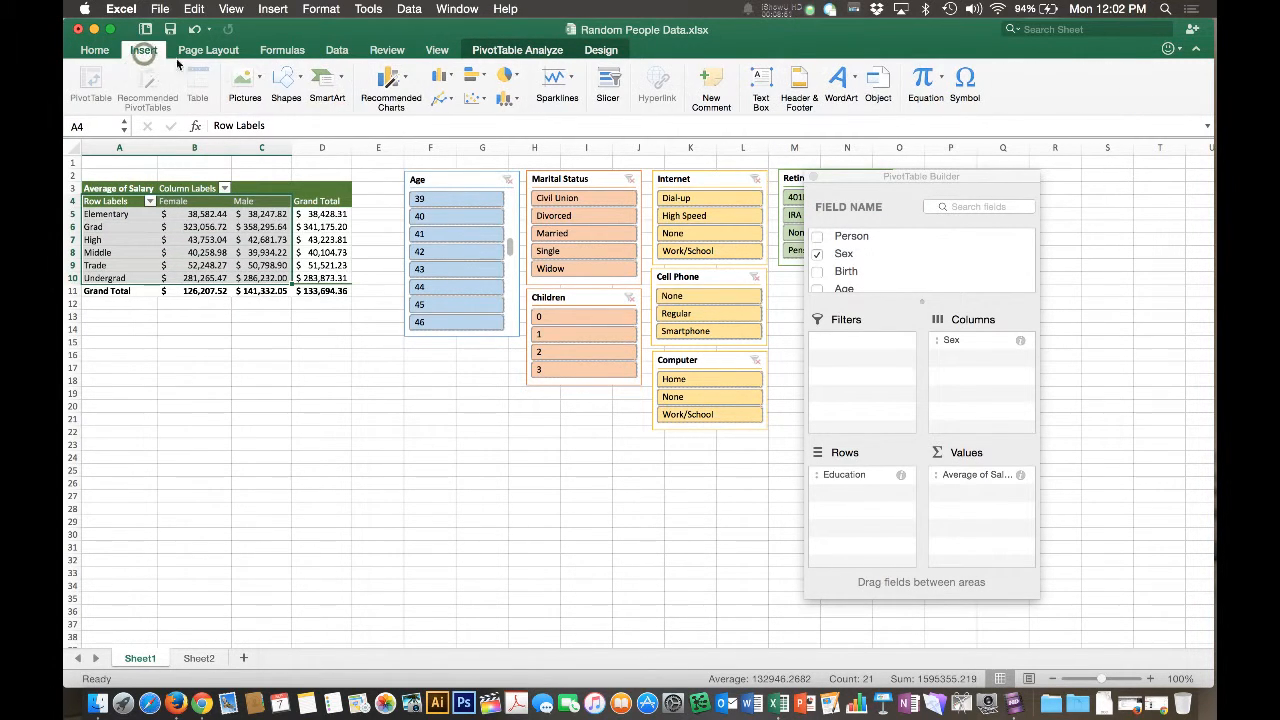
left_click(449, 79)
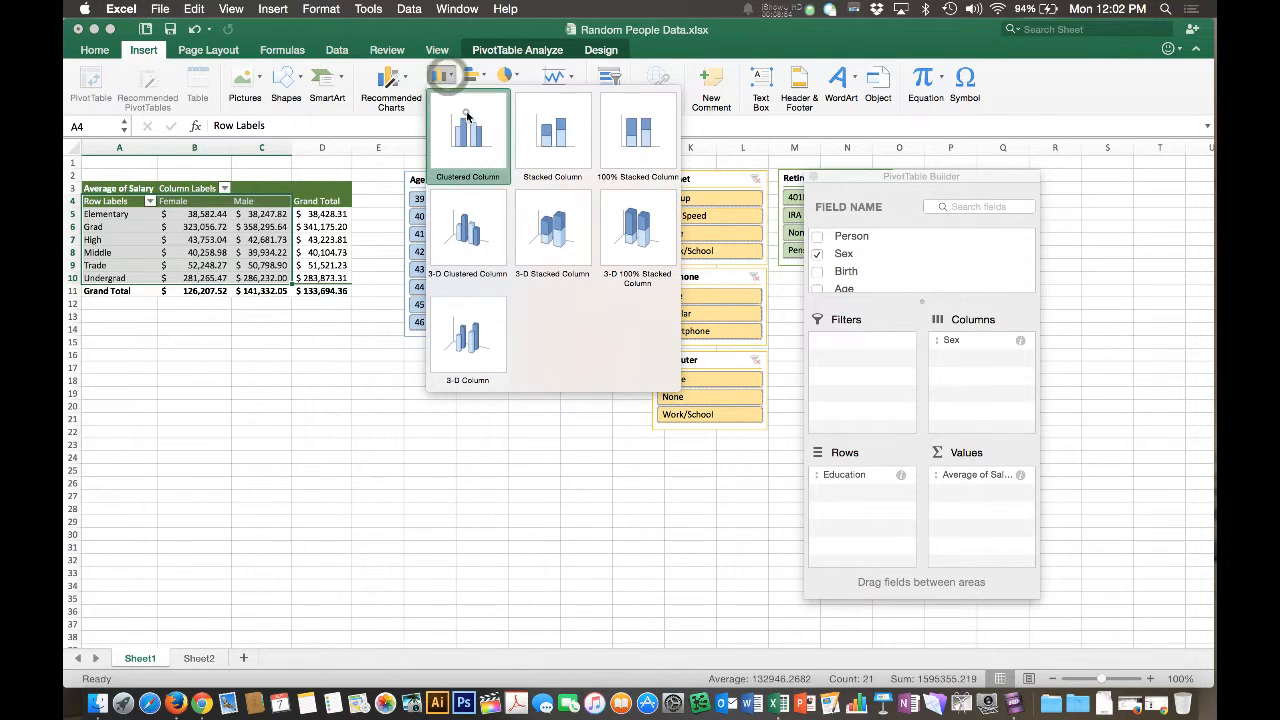
left_click(466, 112)
left_click_drag(544, 486, 130, 502)
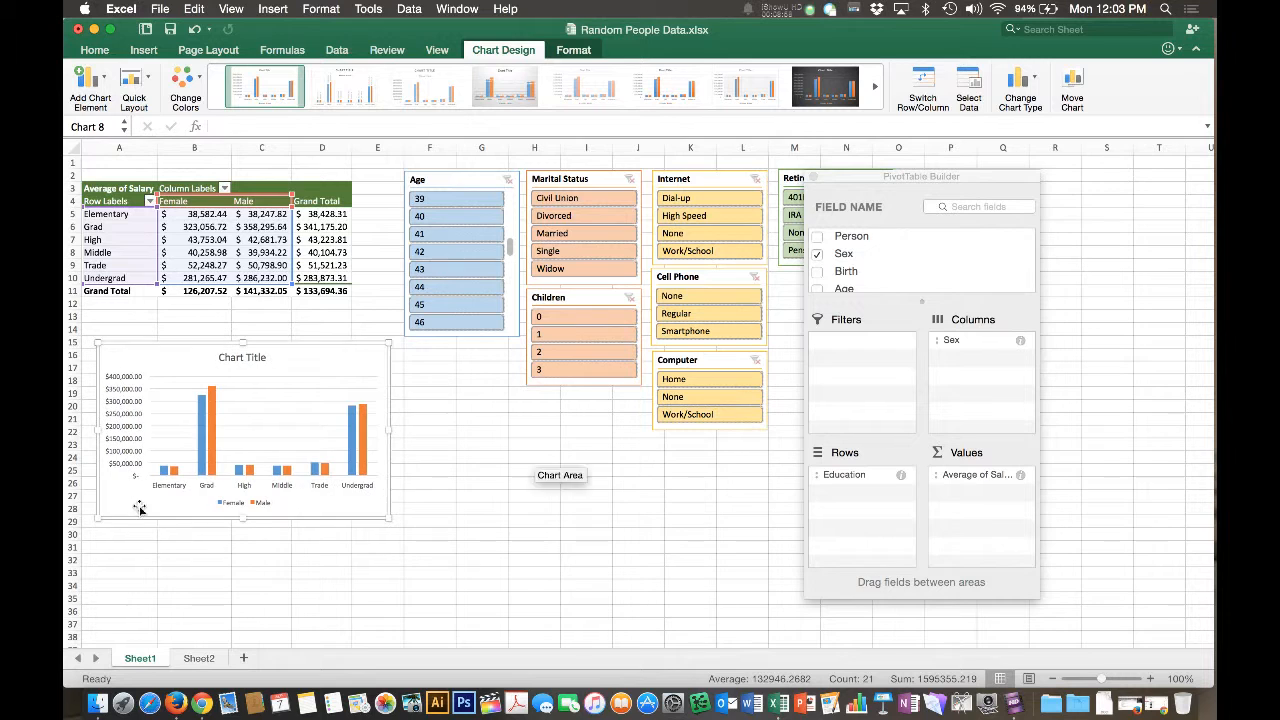
left_click_drag(386, 518, 515, 609)
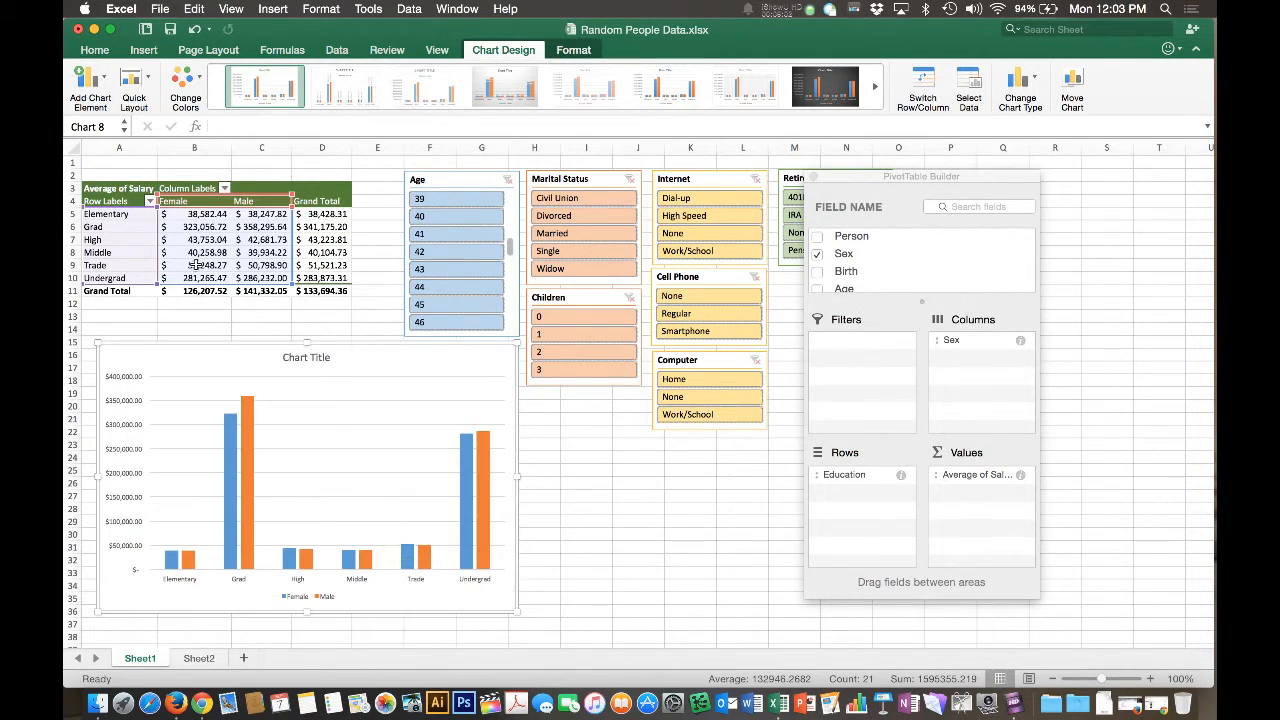
Set the font size of all text in the salary chart to 14.
left_click(94, 50)
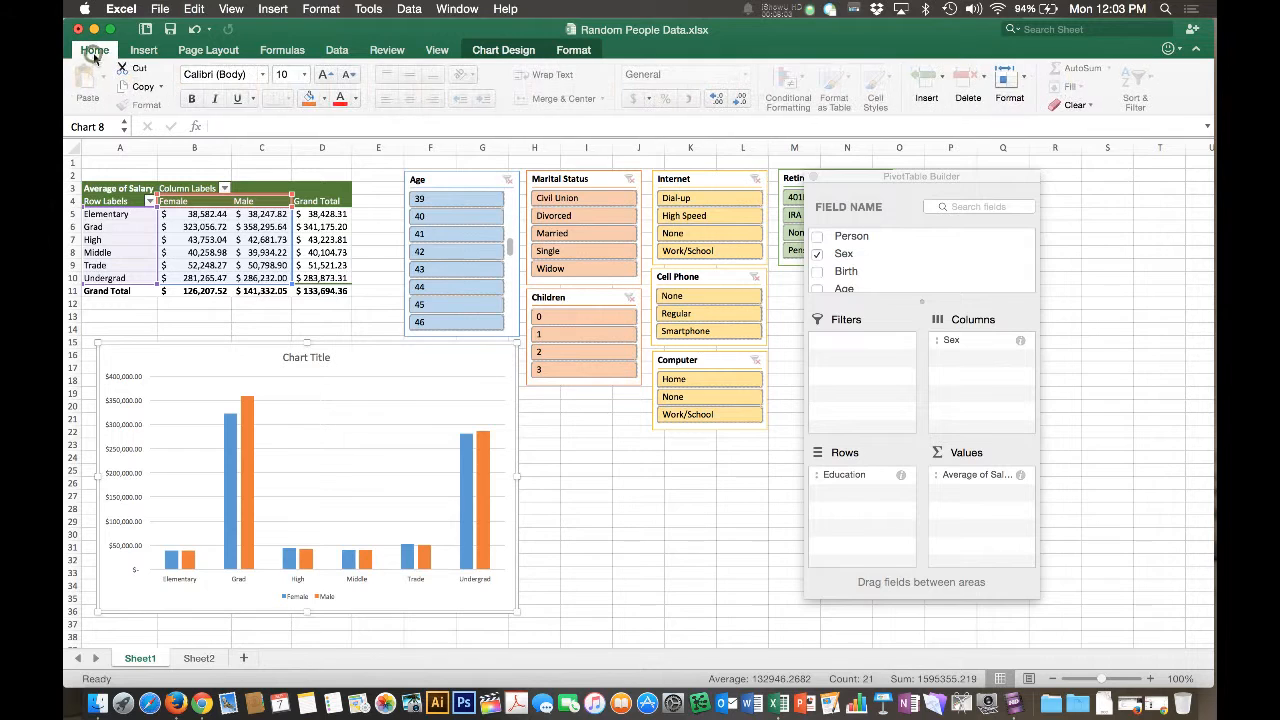
left_click(304, 74)
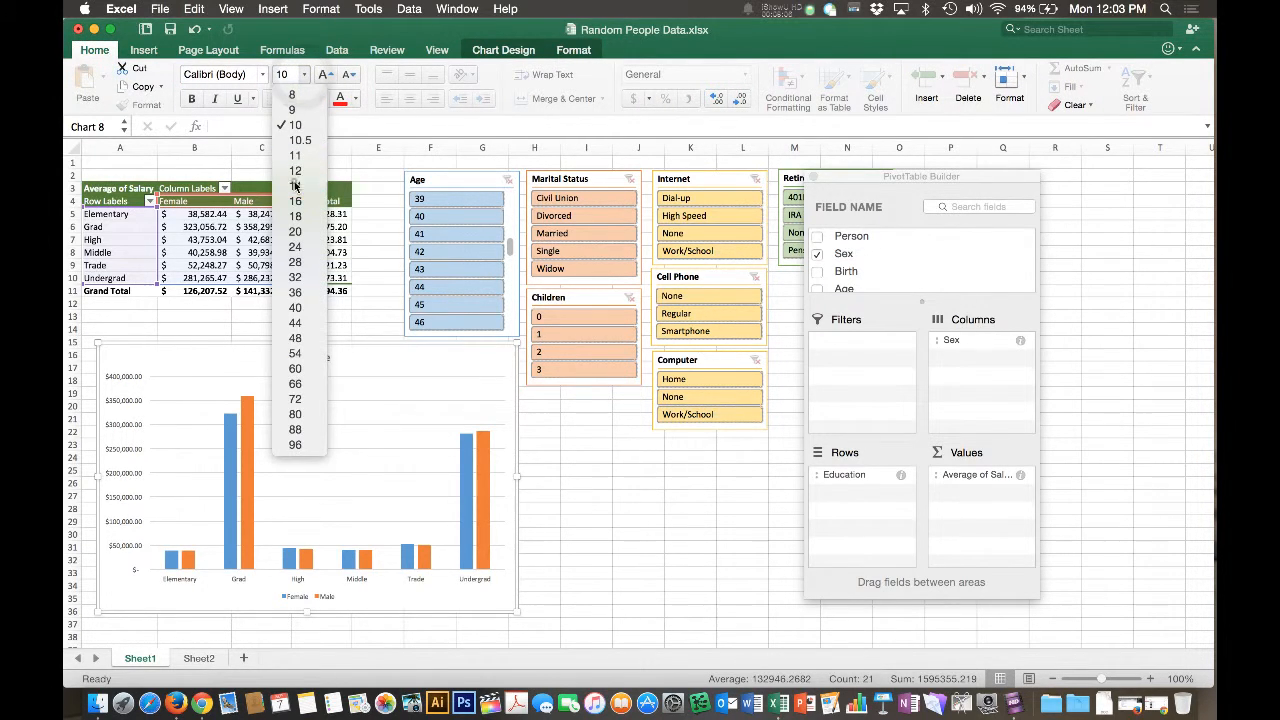
left_click(295, 186)
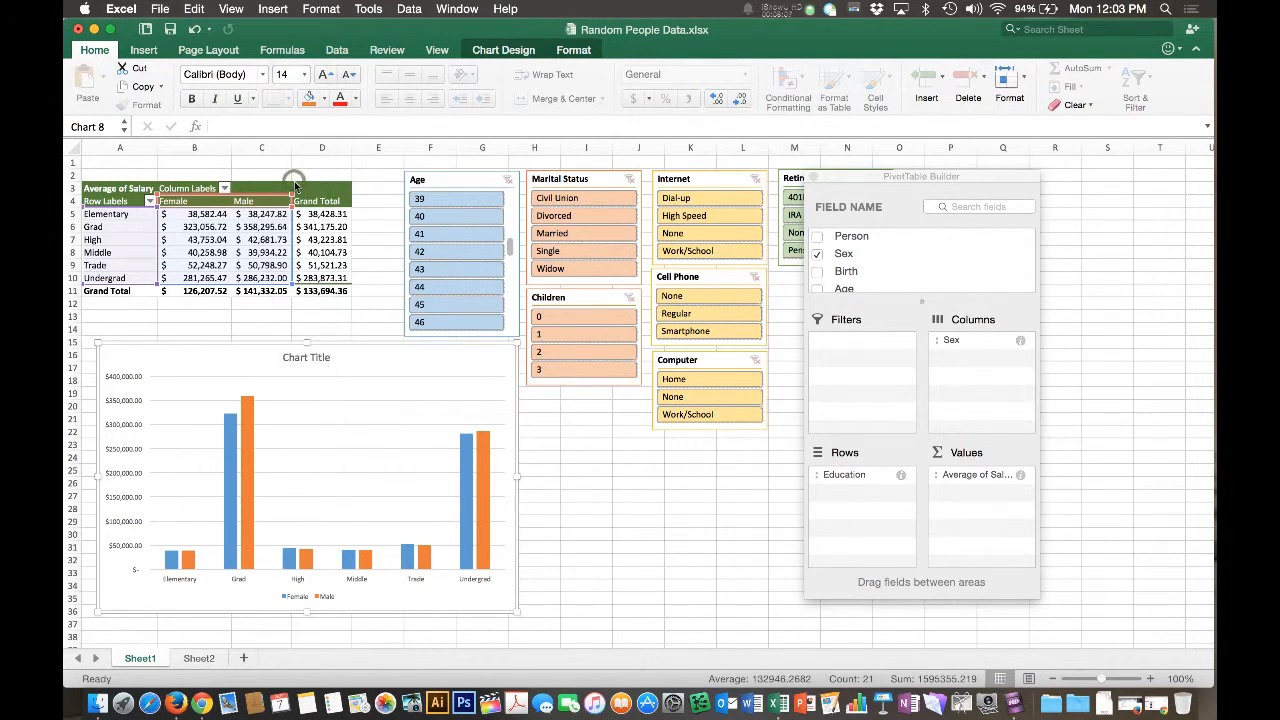
Replace the placeholder title of the column chart with "Average Annual Salary" and deselect the chart.
left_click(290, 359)
left_click(290, 359)
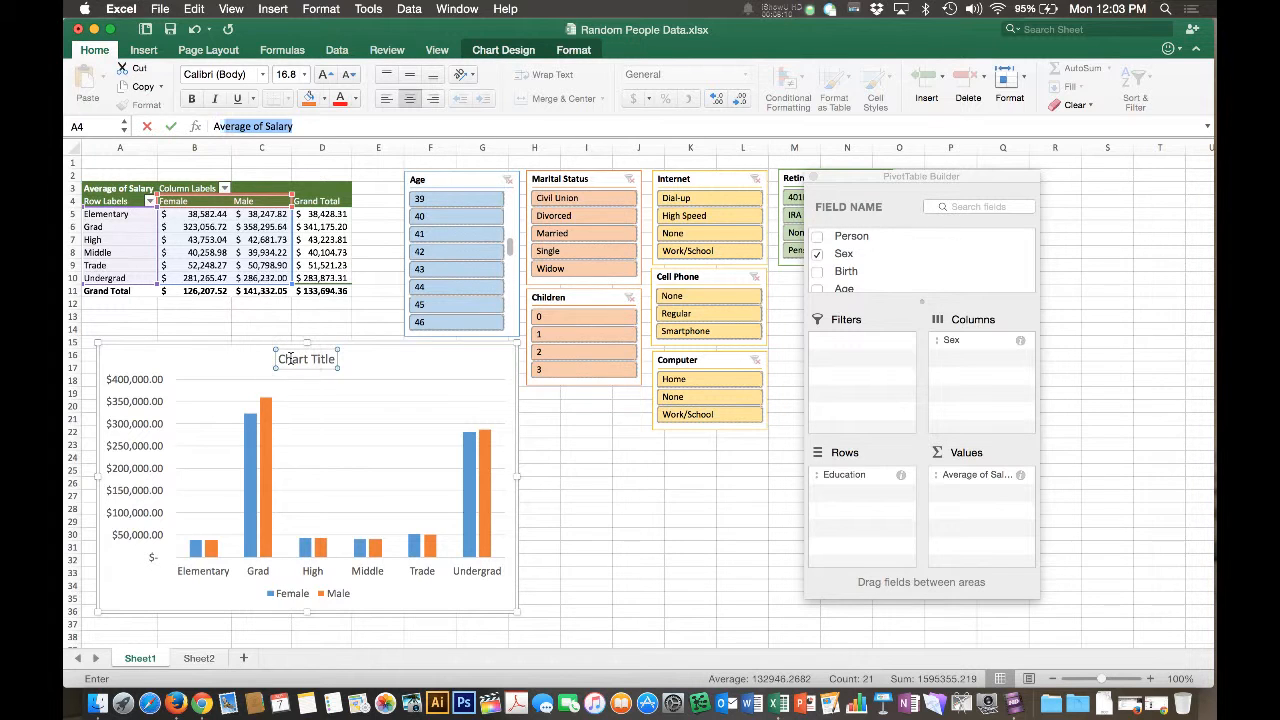
type("Average Annual Salary")
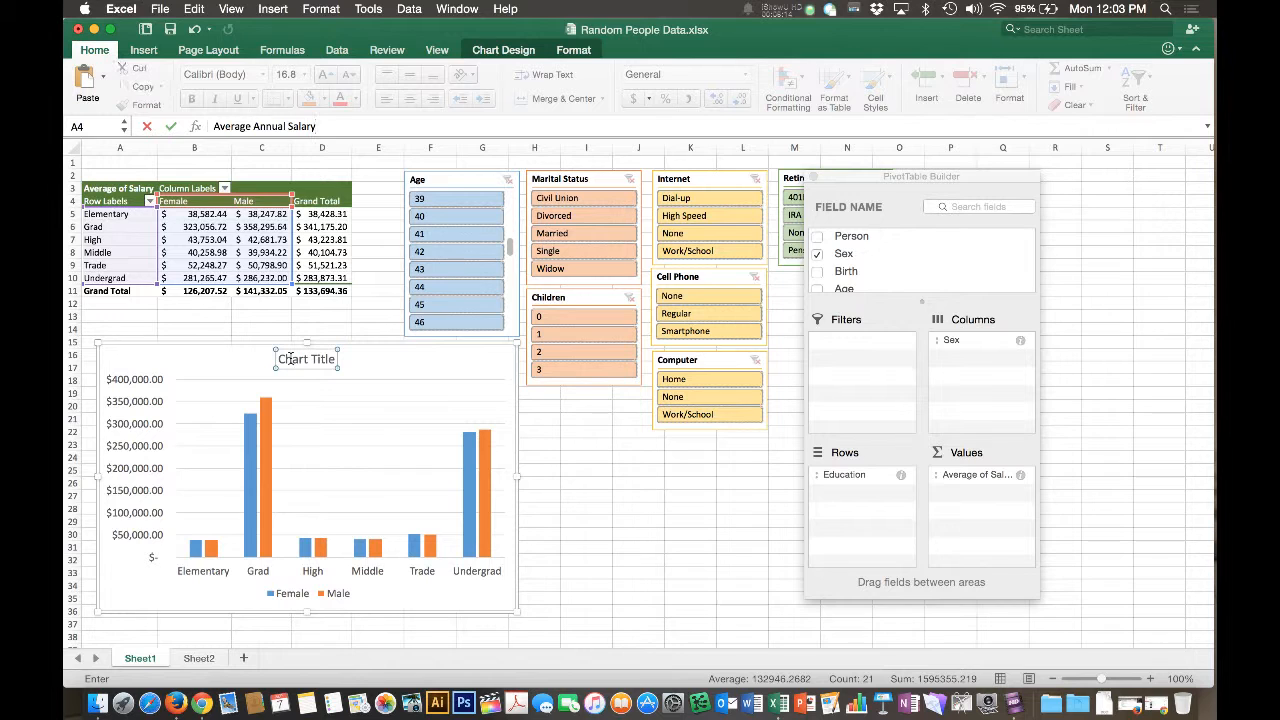
key("Return")
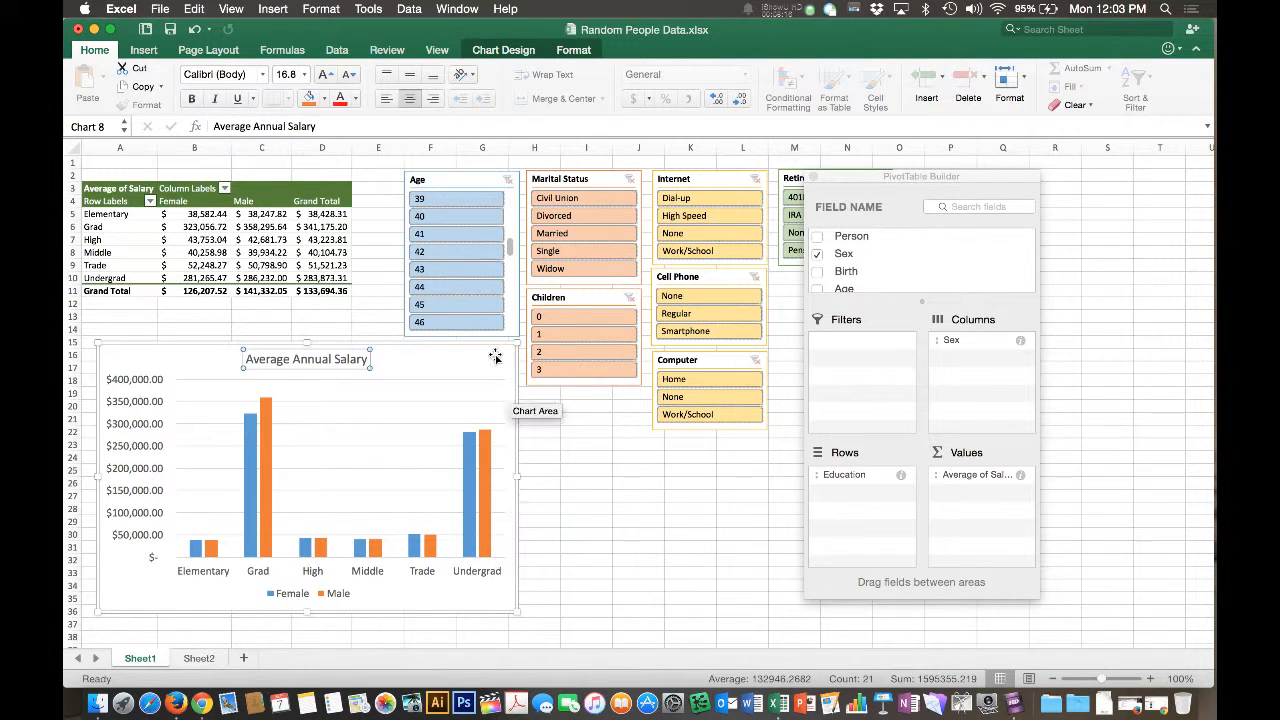
left_click(556, 469)
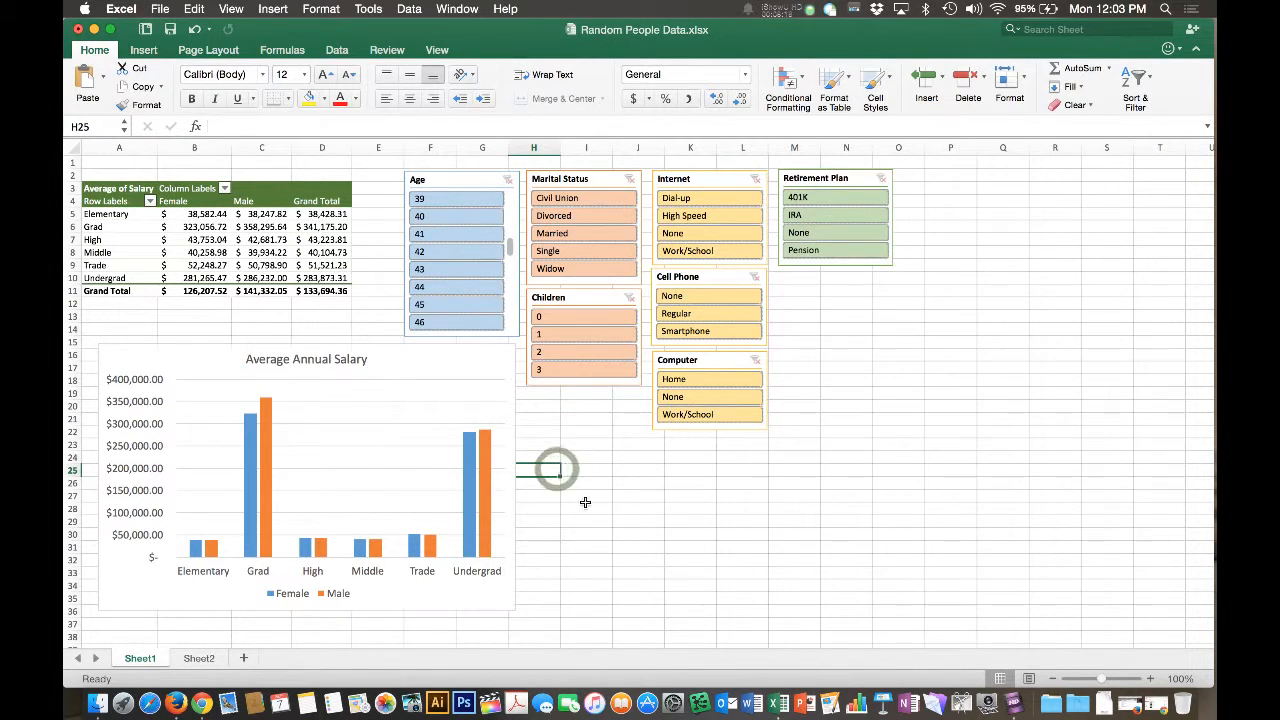
left_click(586, 431)
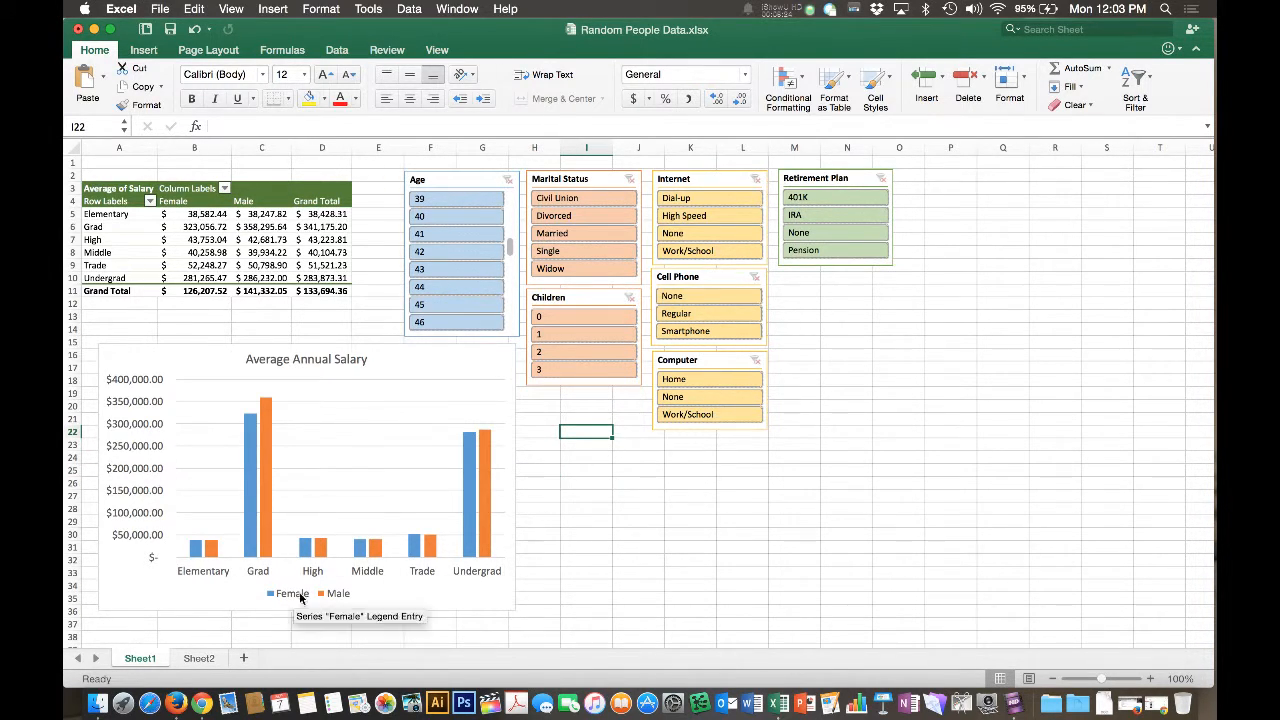
Filter the PivotTable by marital status Married combined with Internet None, and clear both slicers.
left_click(589, 229)
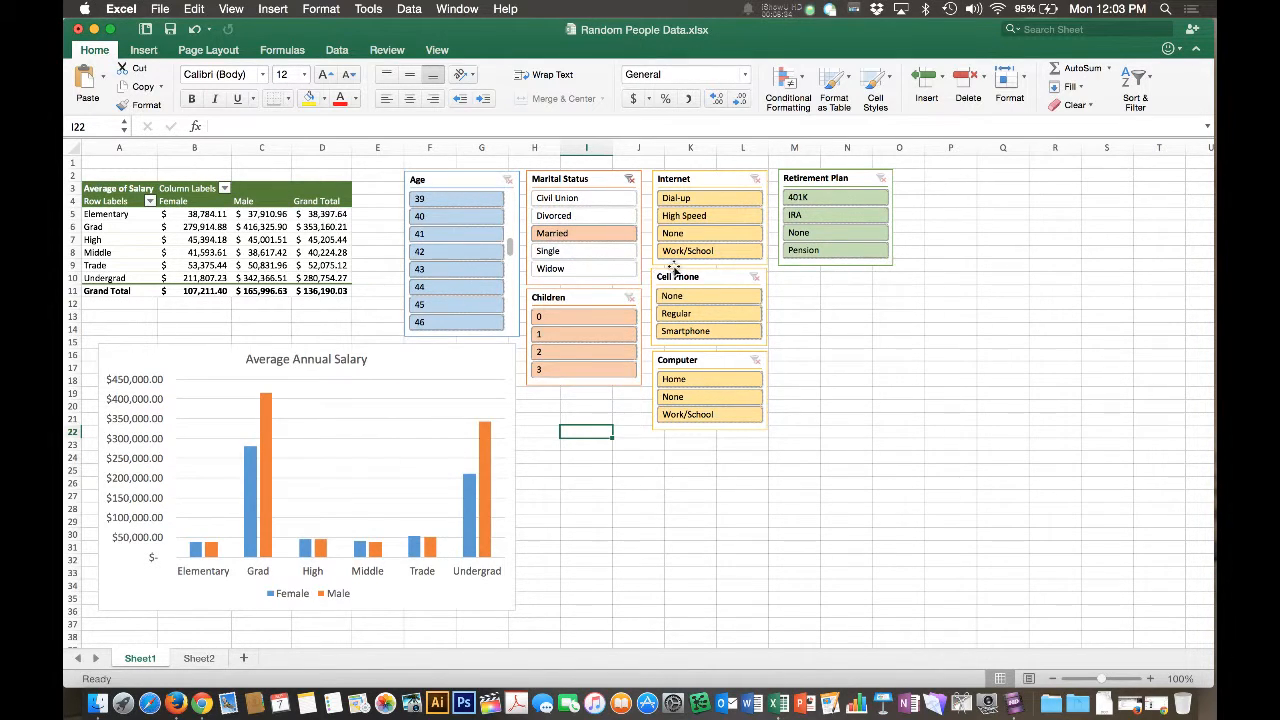
left_click(703, 233)
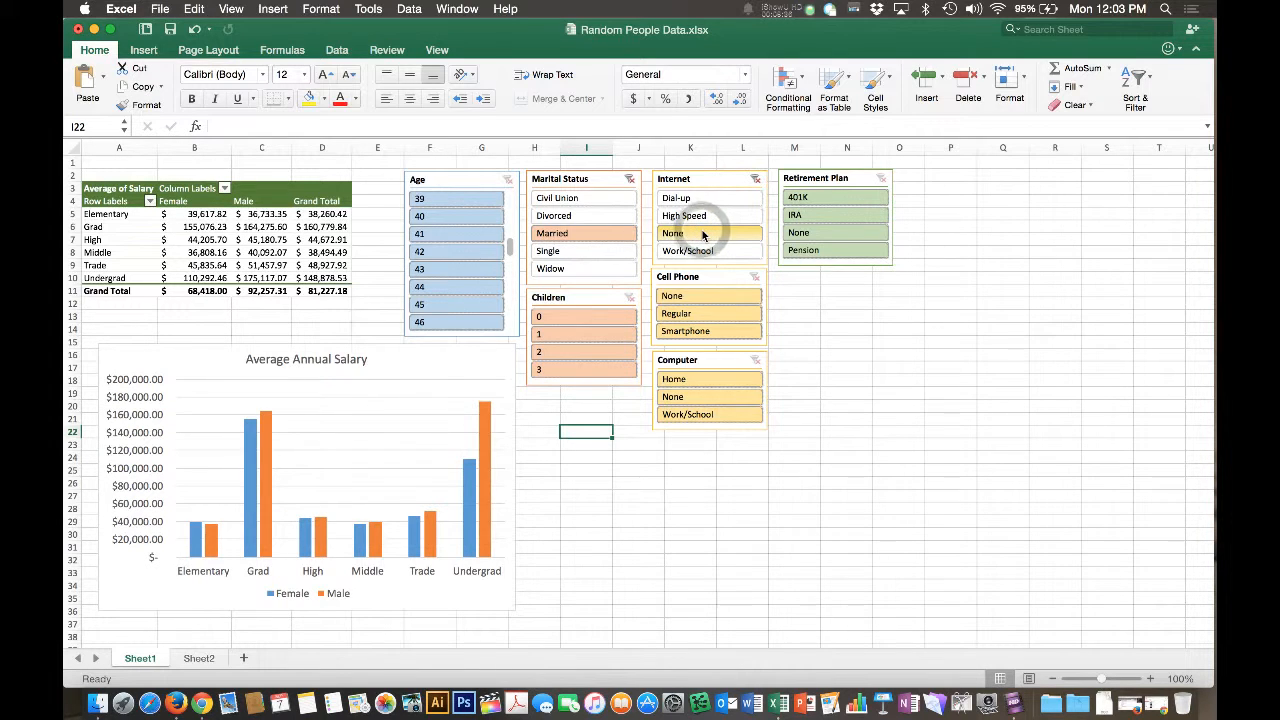
left_click(755, 178)
left_click(629, 178)
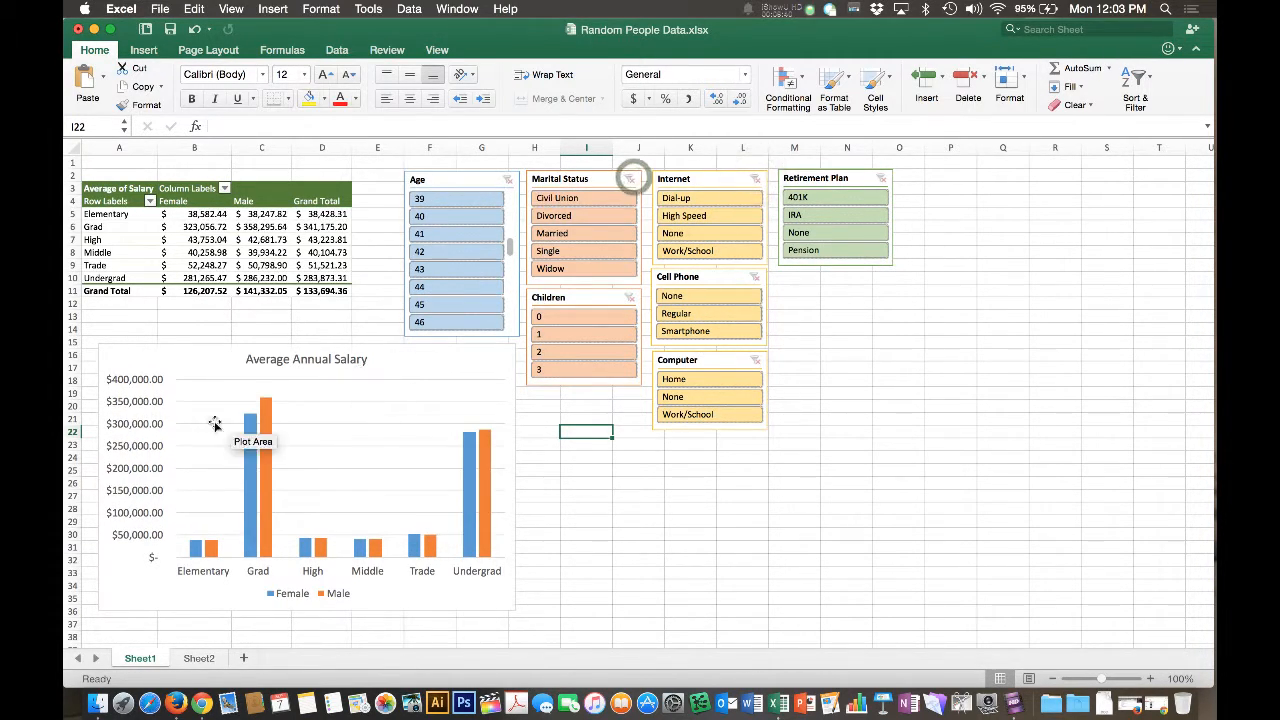
Fix the maximum bound of the chart's vertical axis at 500000 and close the axis formatting options.
left_click(152, 430)
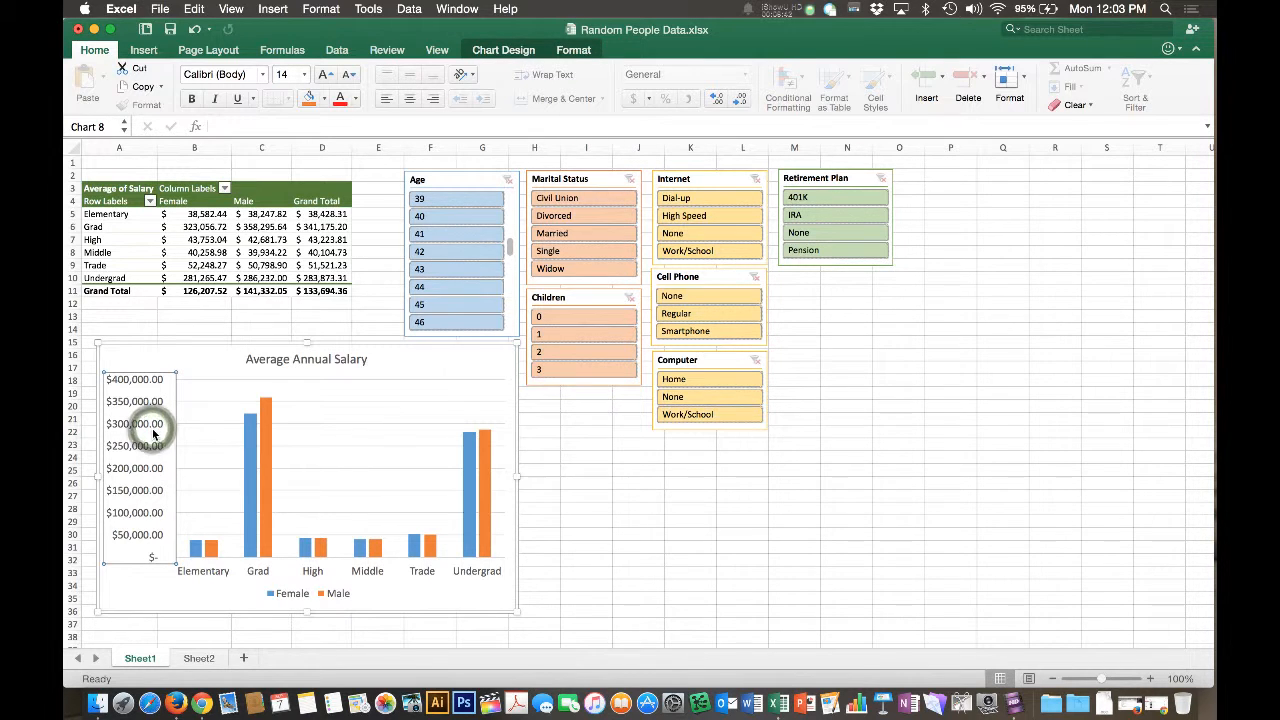
right_click(153, 432)
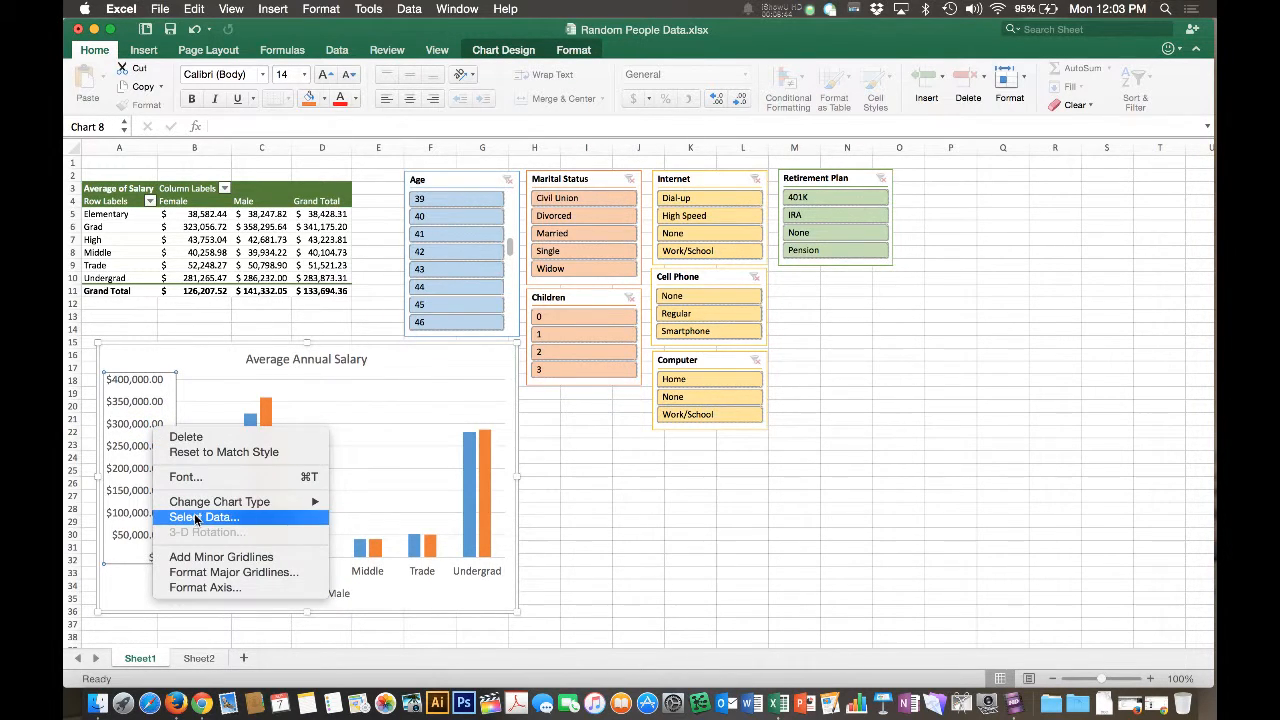
left_click(208, 588)
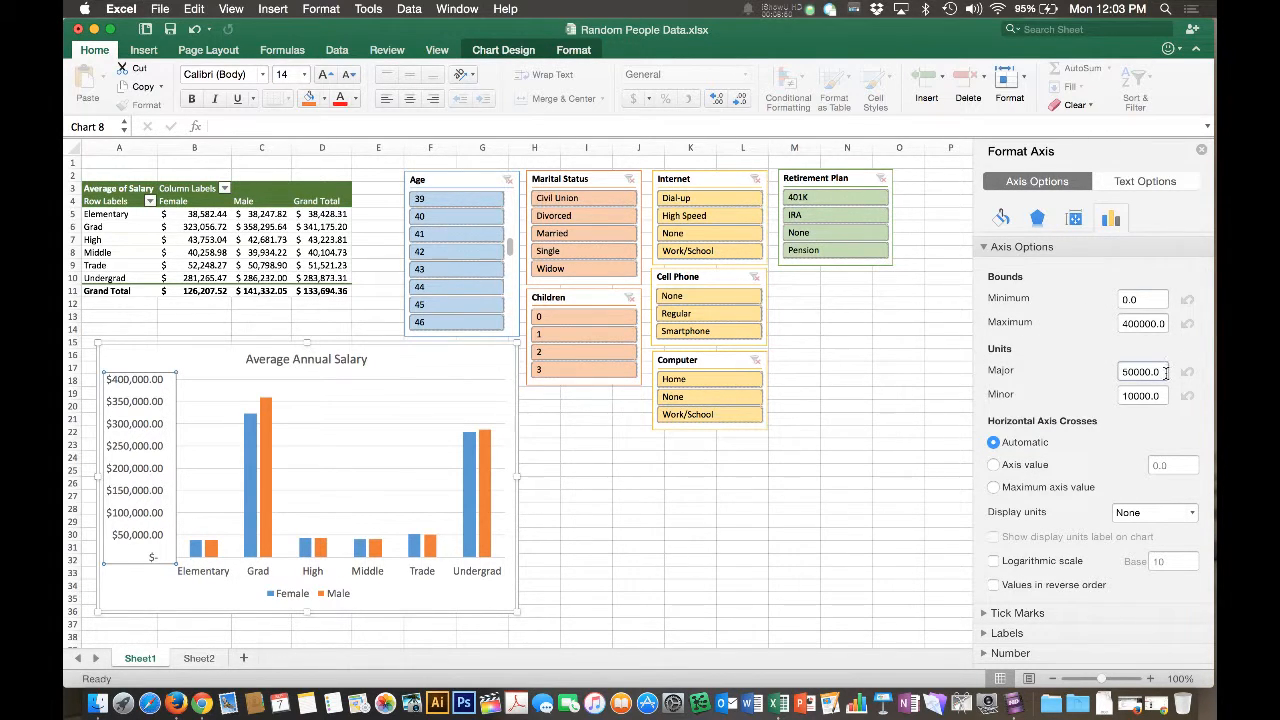
left_click(1124, 326)
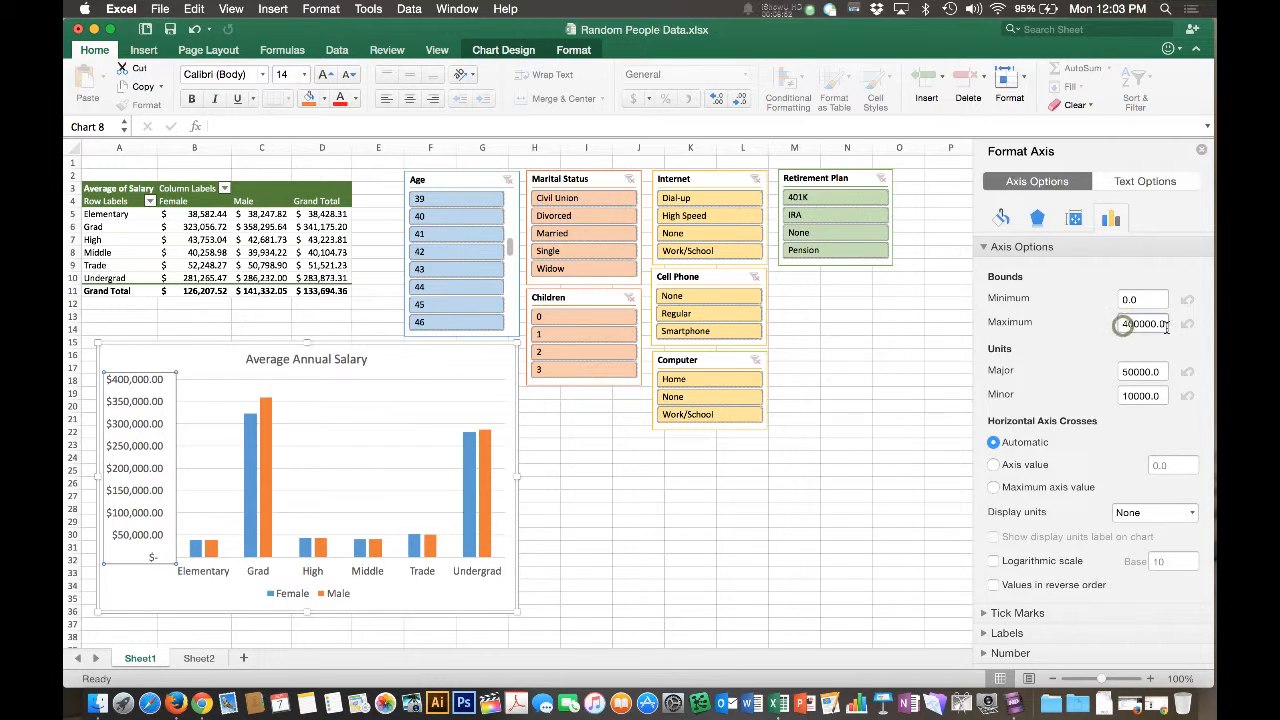
type("500")
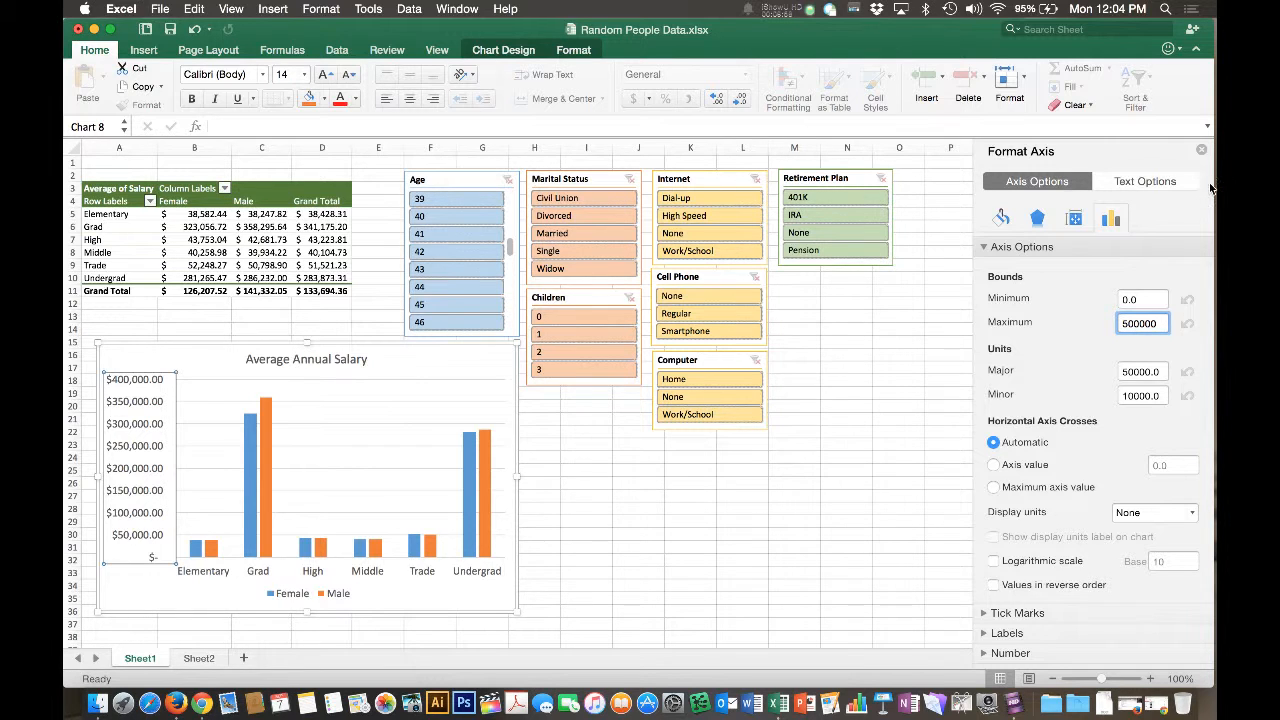
key("Return")
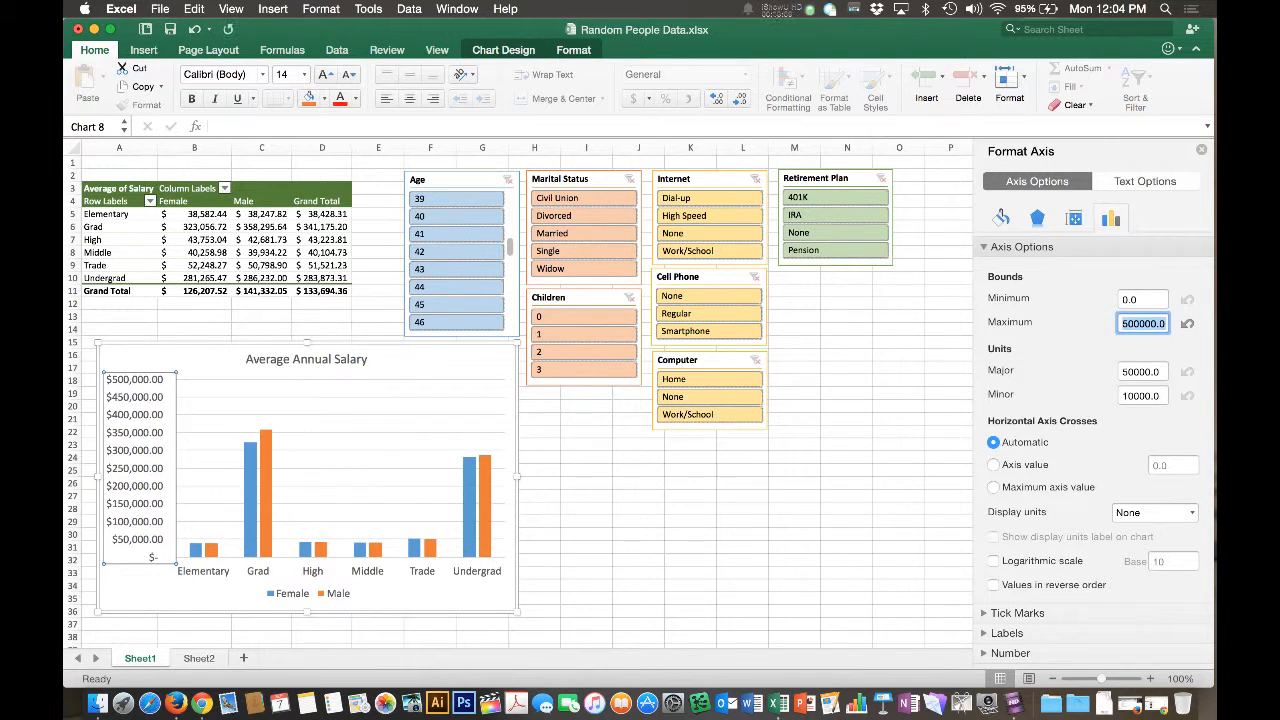
left_click(1201, 150)
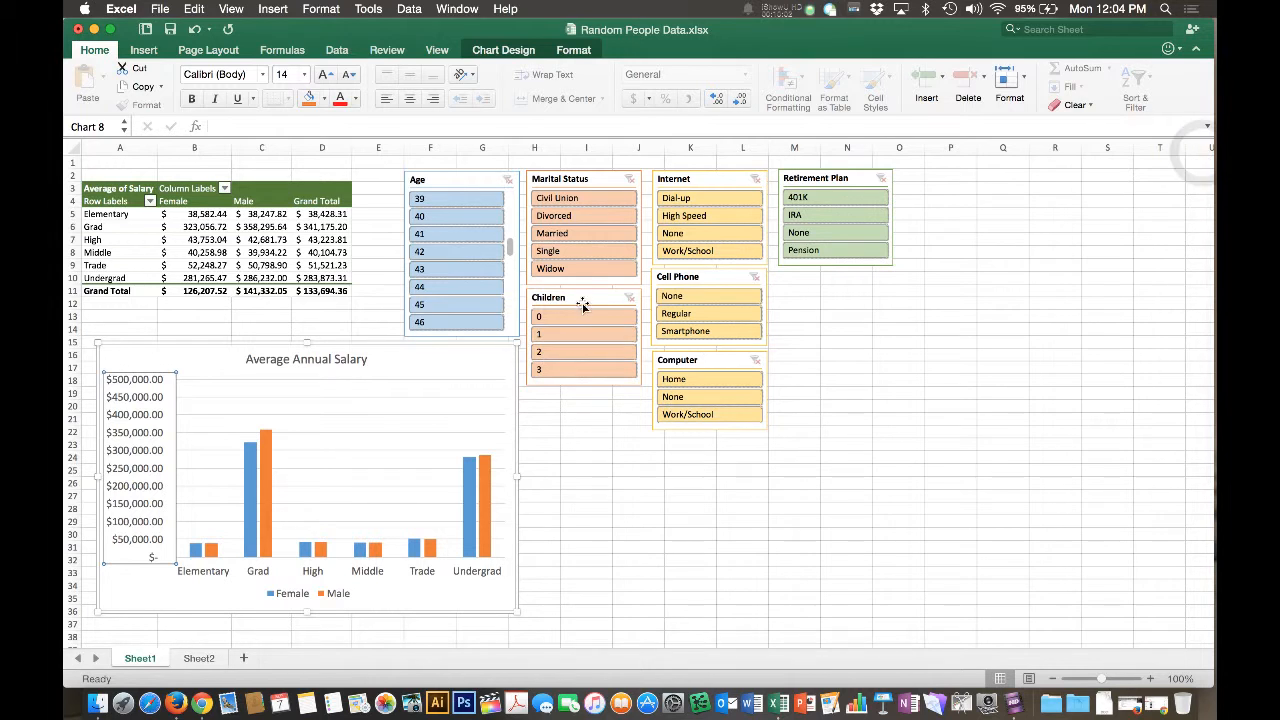
Filter the PivotTable and its chart by marital status Married, Divorced, Widow and Single in turn.
left_click(586, 234)
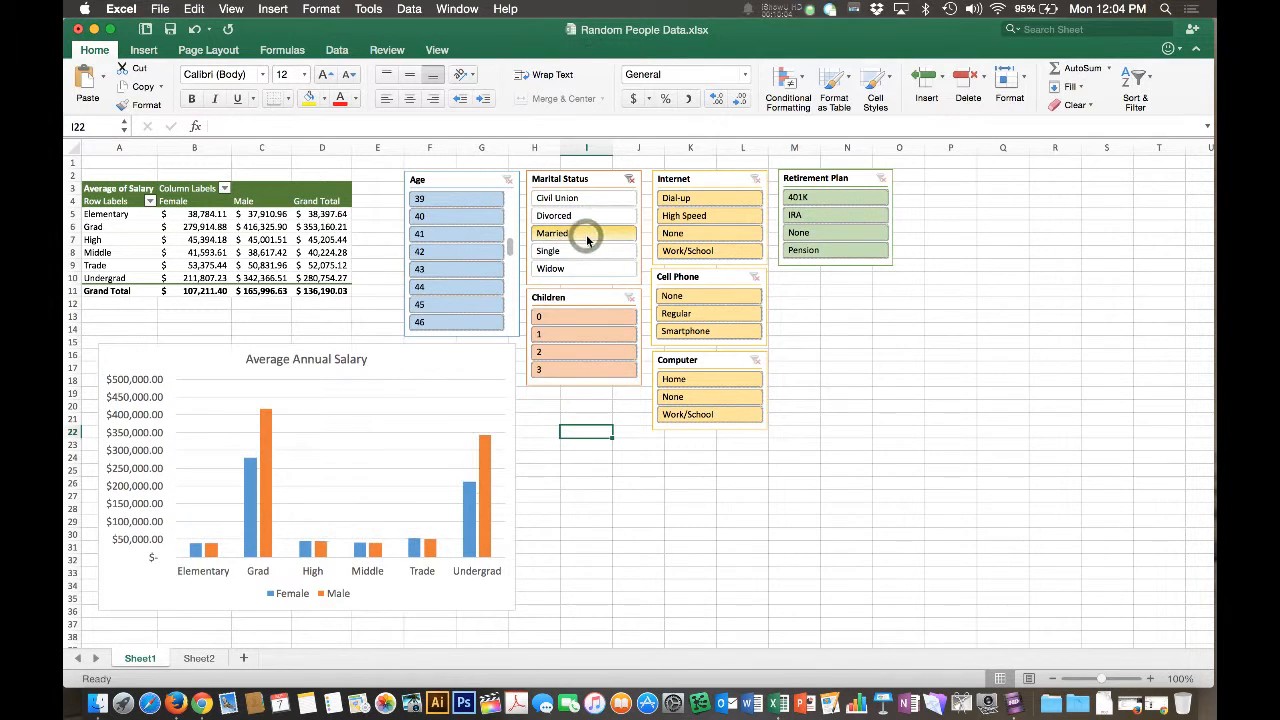
left_click(586, 216)
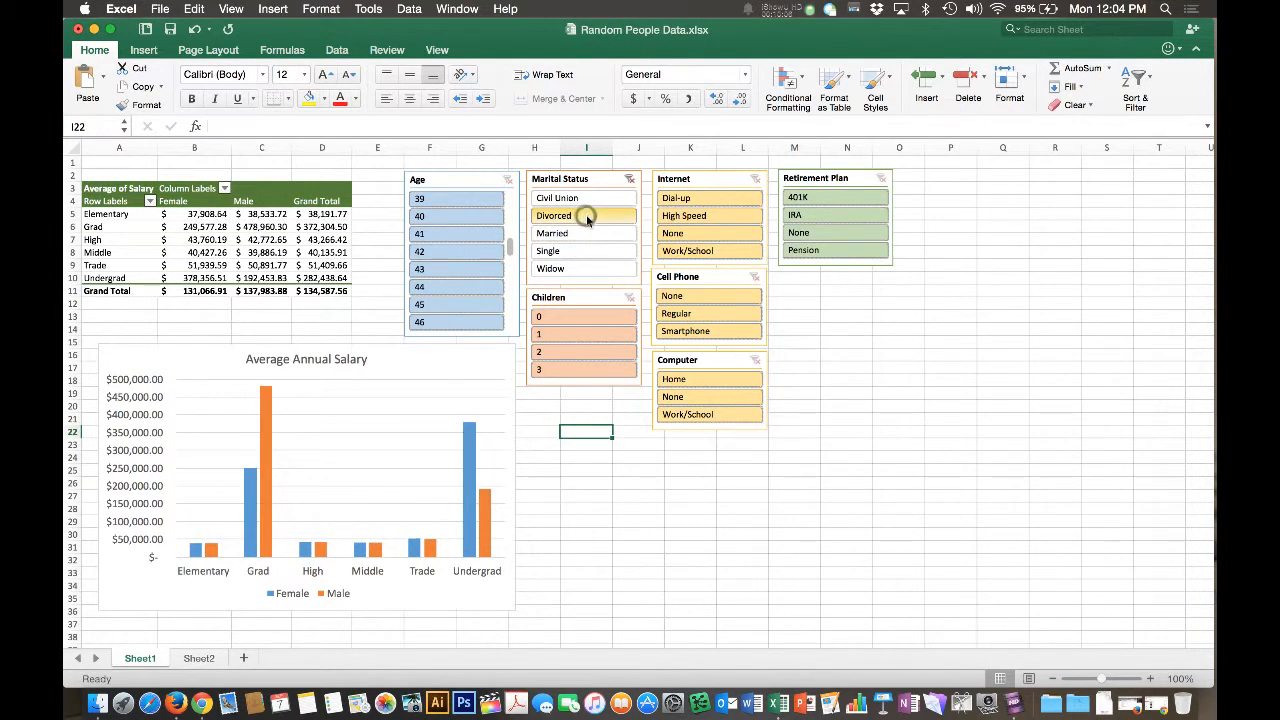
left_click(580, 267)
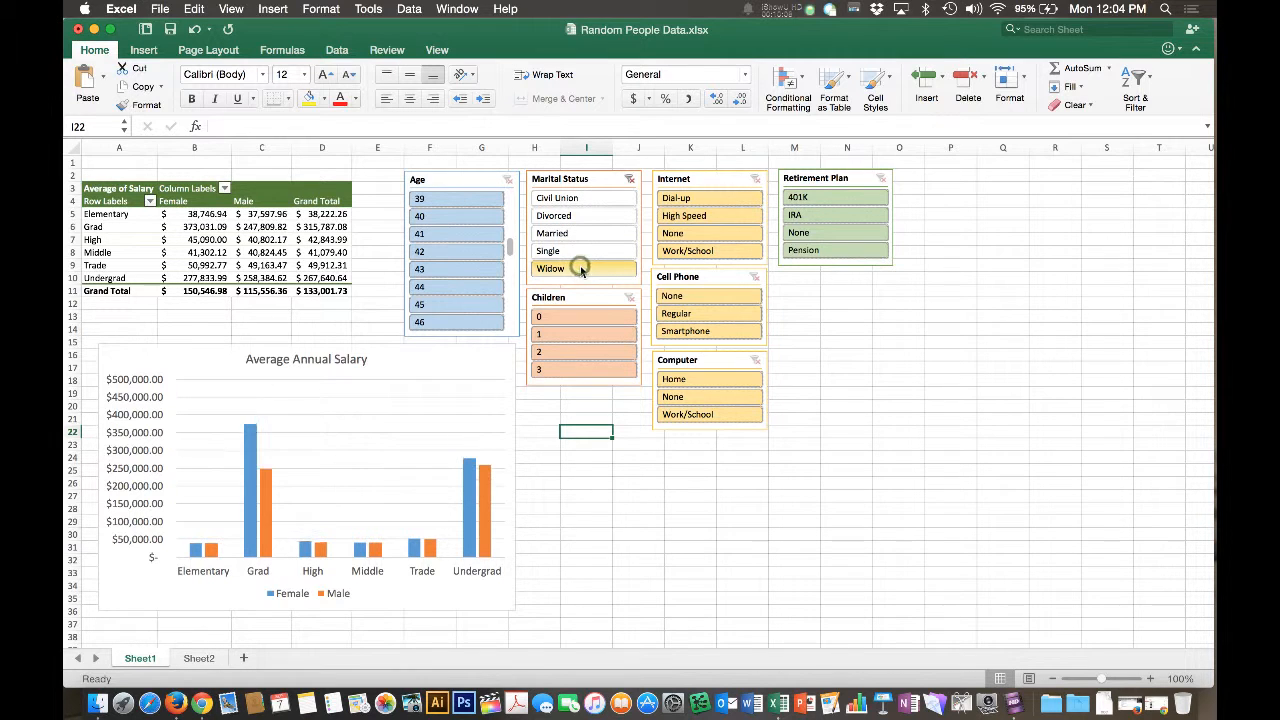
left_click(581, 247)
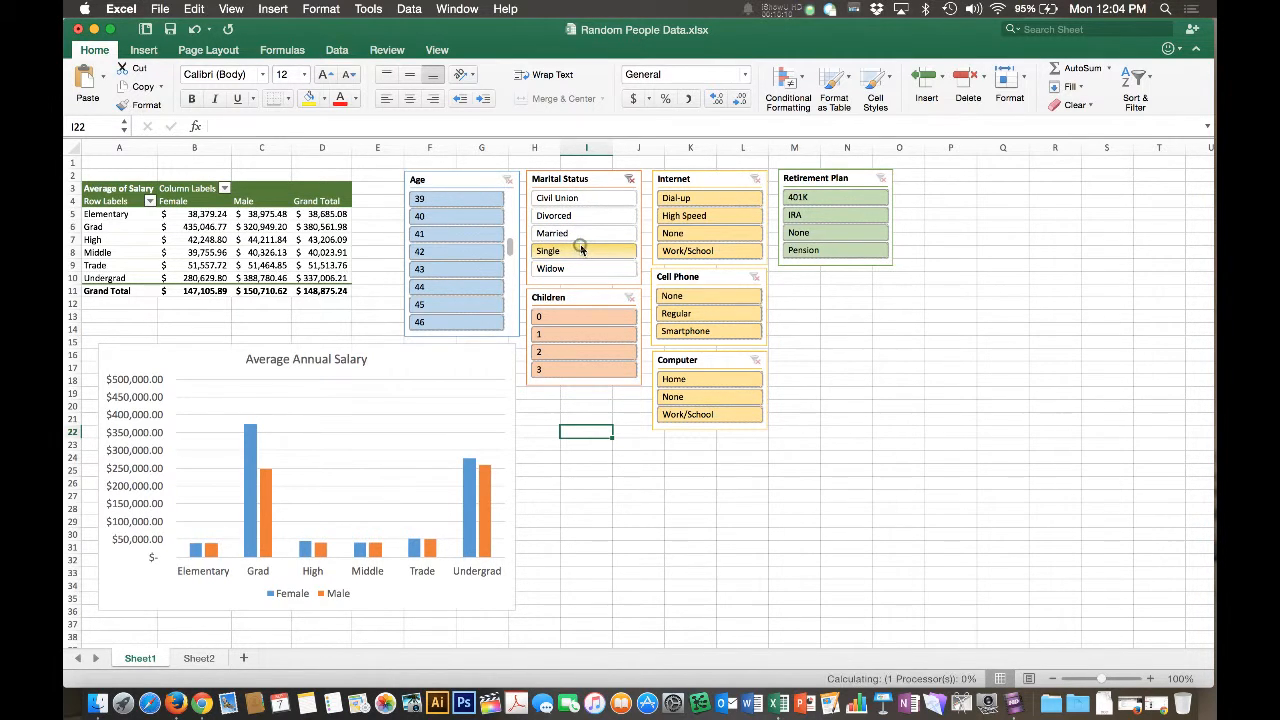
Narrow the PivotTable and chart to Married people with Internet None, and clear the Internet and Marital Status slicers.
left_click(584, 233)
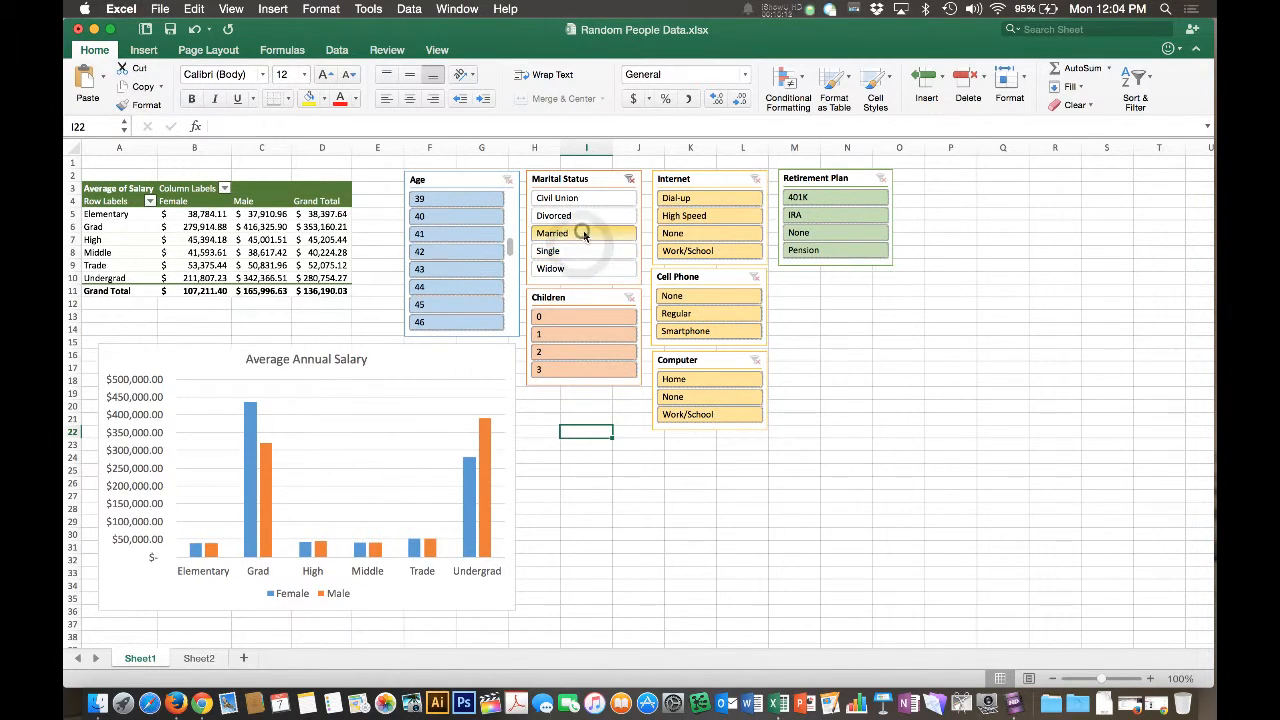
left_click(672, 233)
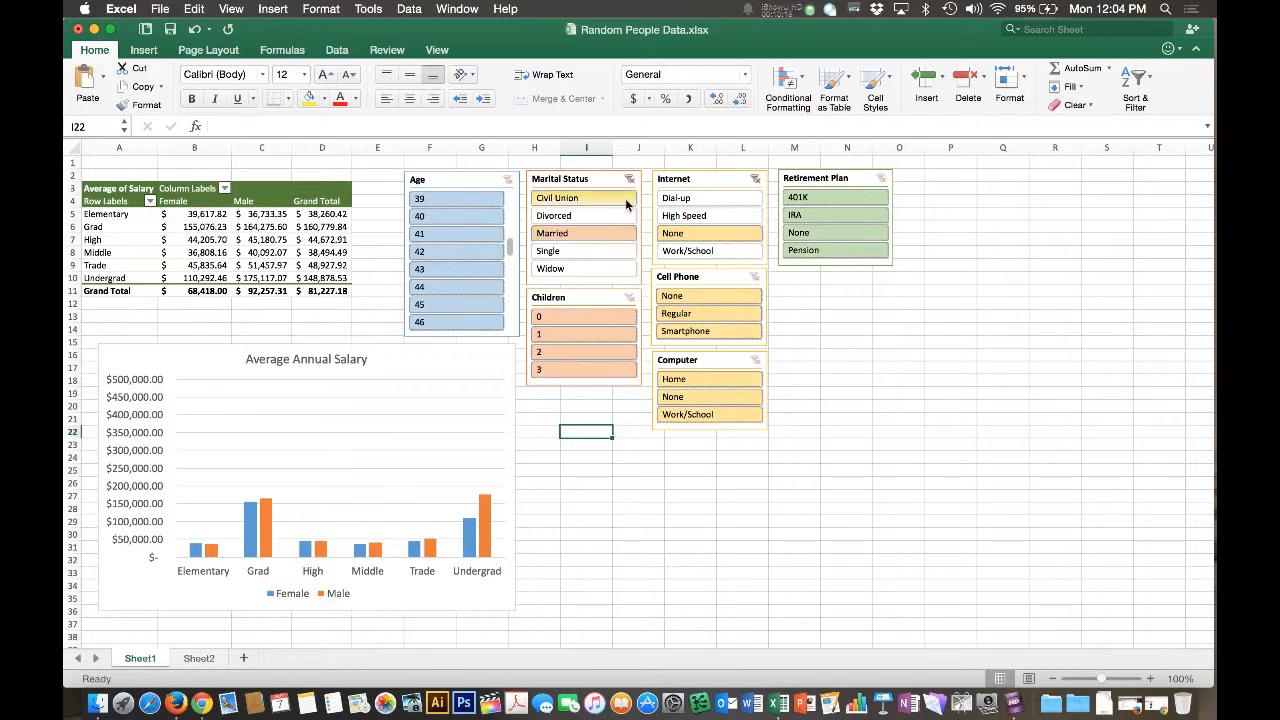
left_click(755, 179)
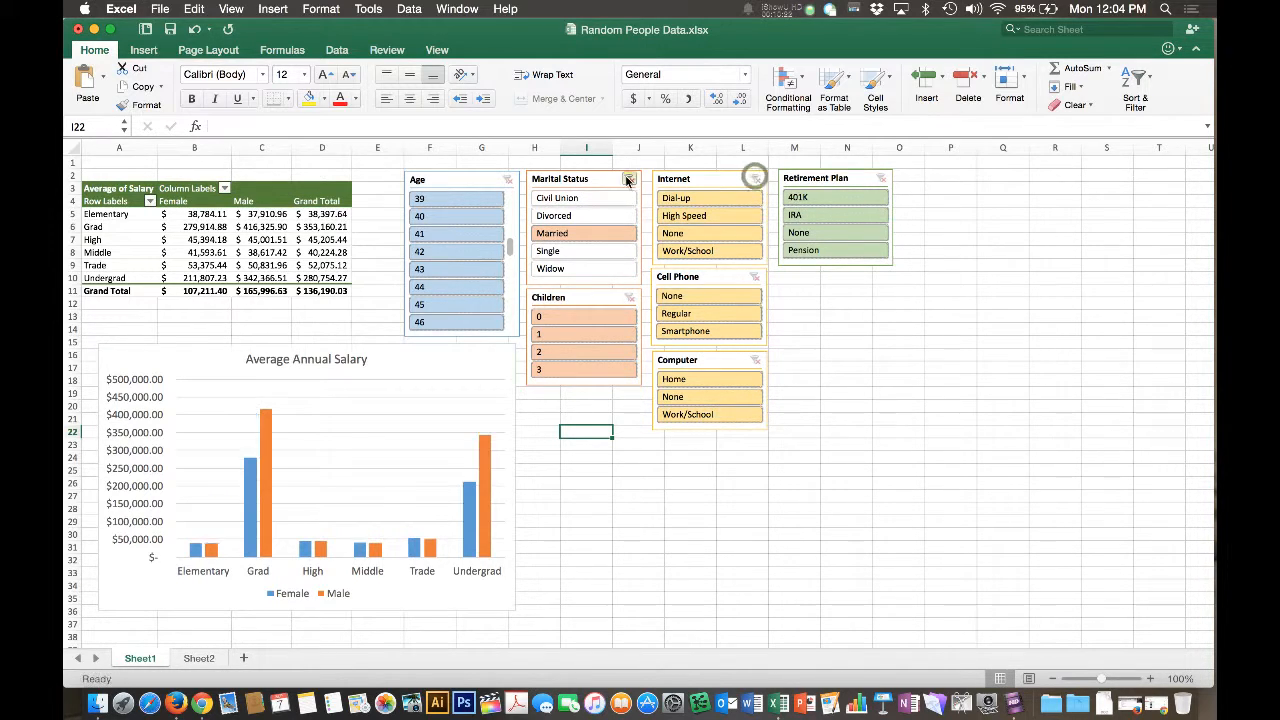
left_click(628, 180)
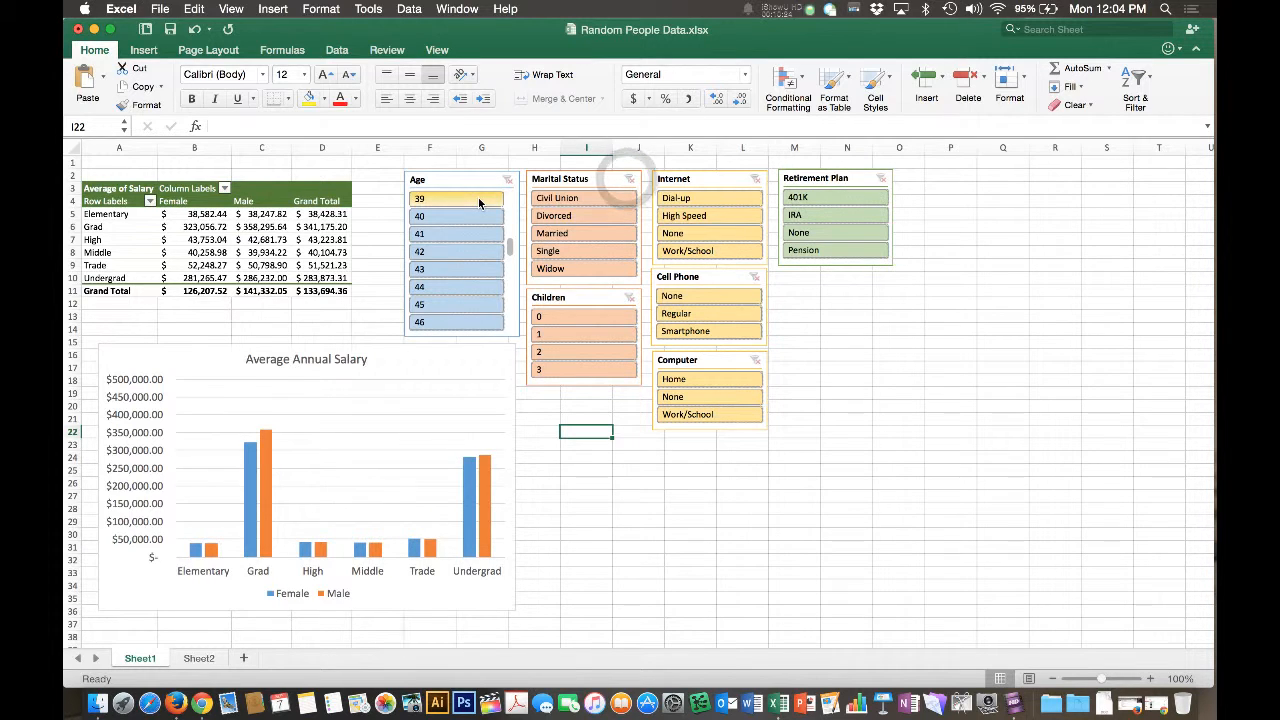